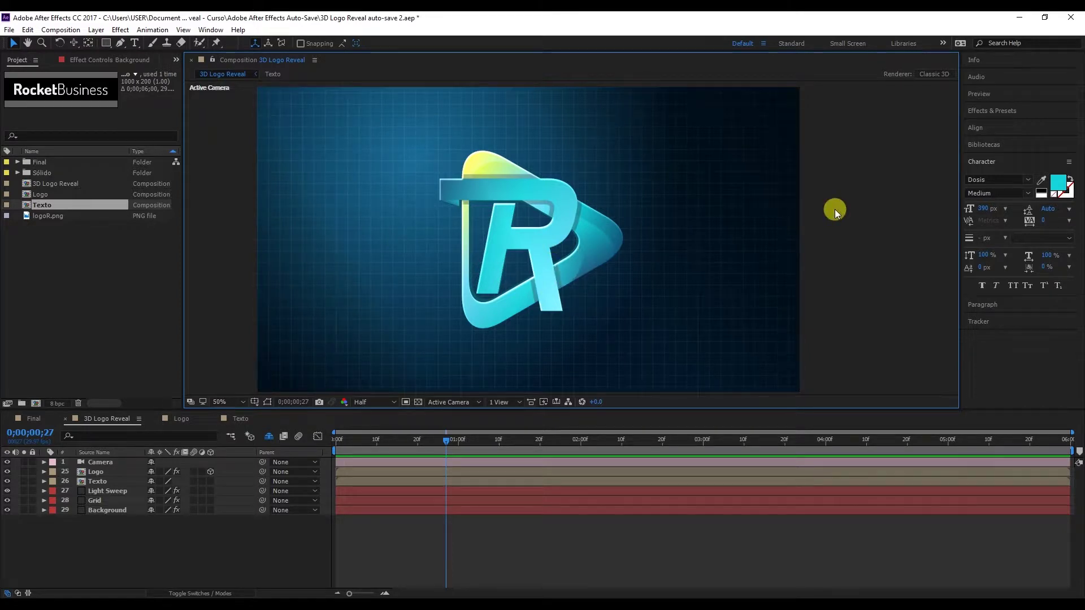
Select the Logo composition and change its size to 2000 × 450 pixels in Composition Settings.
{"action": "left_click", "coordinate": [608, 246]}
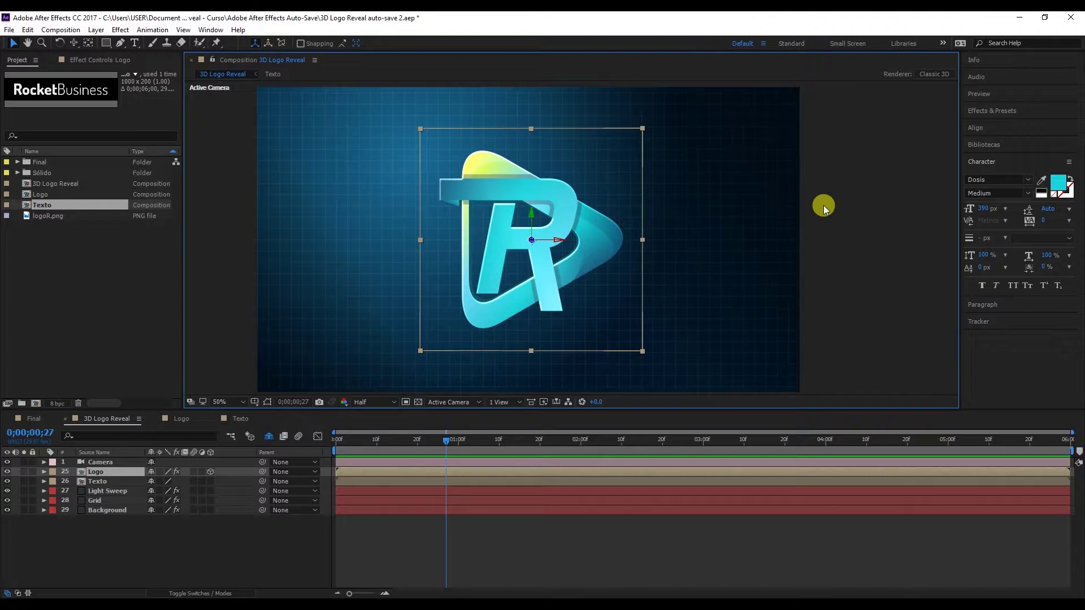
{"action": "left_click", "coordinate": [110, 239]}
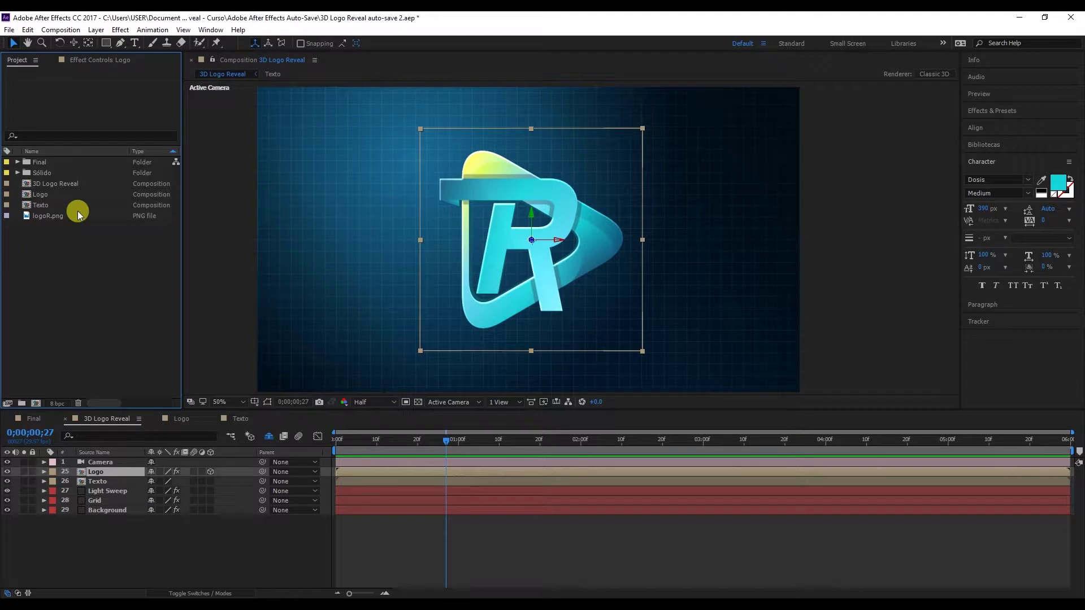
{"action": "left_click", "coordinate": [50, 197]}
{"action": "right_click", "coordinate": [50, 197]}
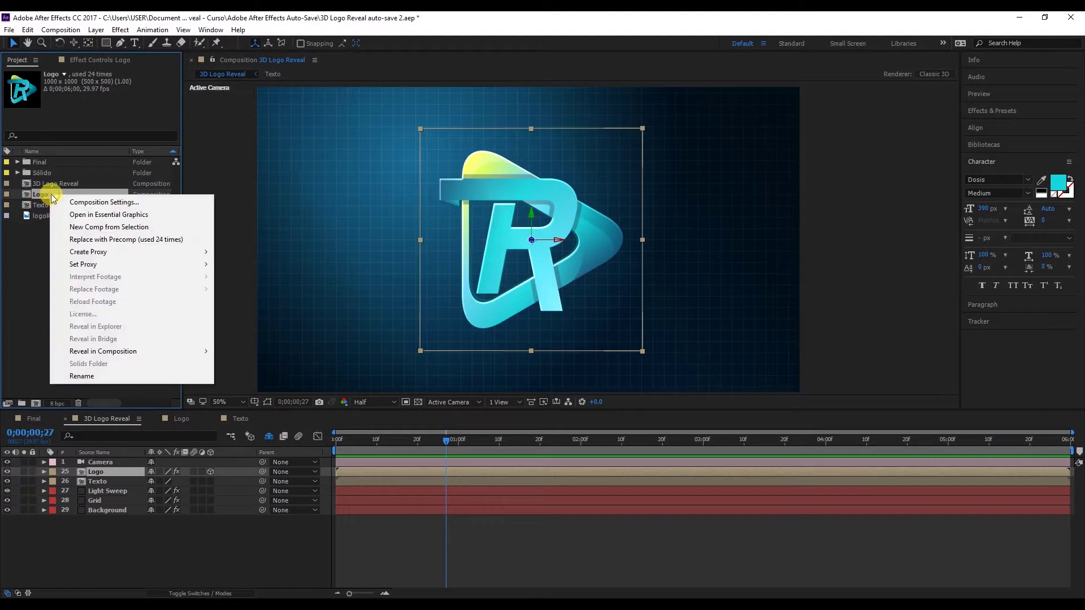
{"action": "left_click", "coordinate": [72, 203]}
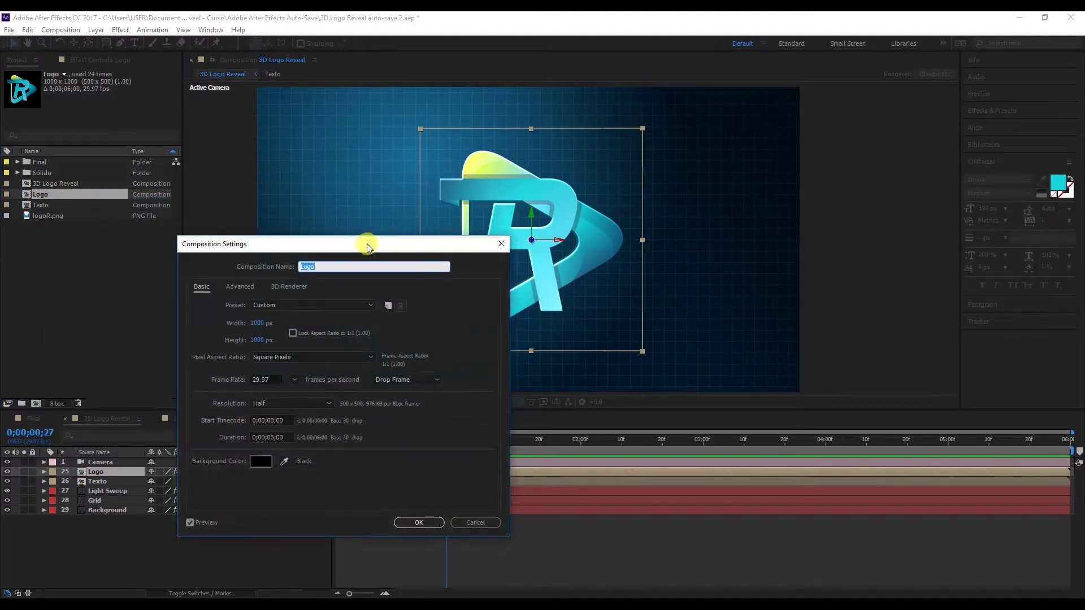
{"action": "left_click_drag", "start_coordinate": [363, 242], "coordinate": [533, 124]}
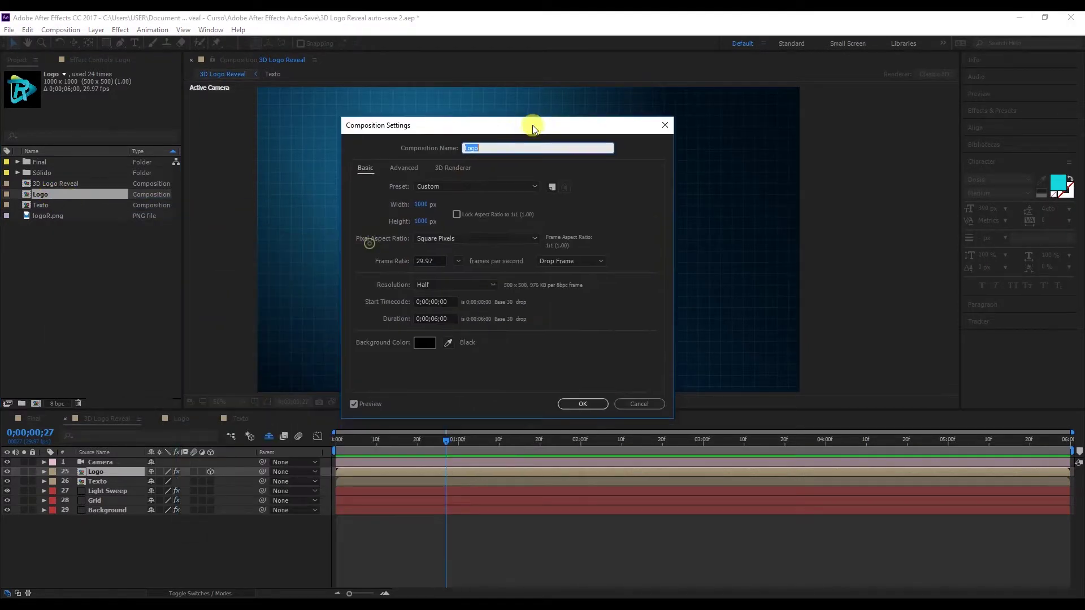
{"action": "left_click", "coordinate": [436, 203]}
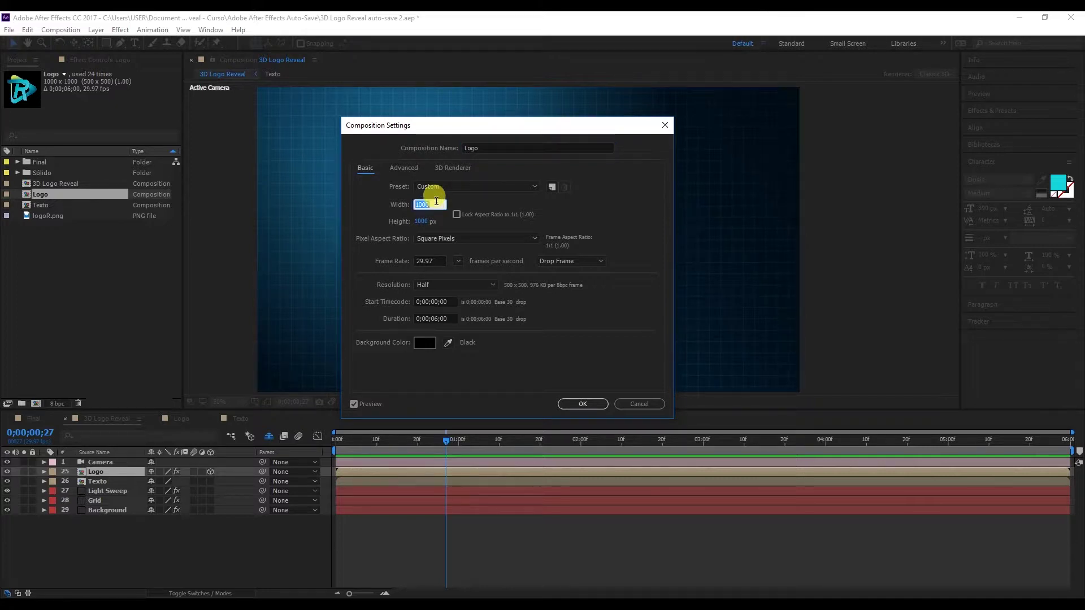
{"action": "type", "text": "2000"}
{"action": "key", "text": "Tab"}
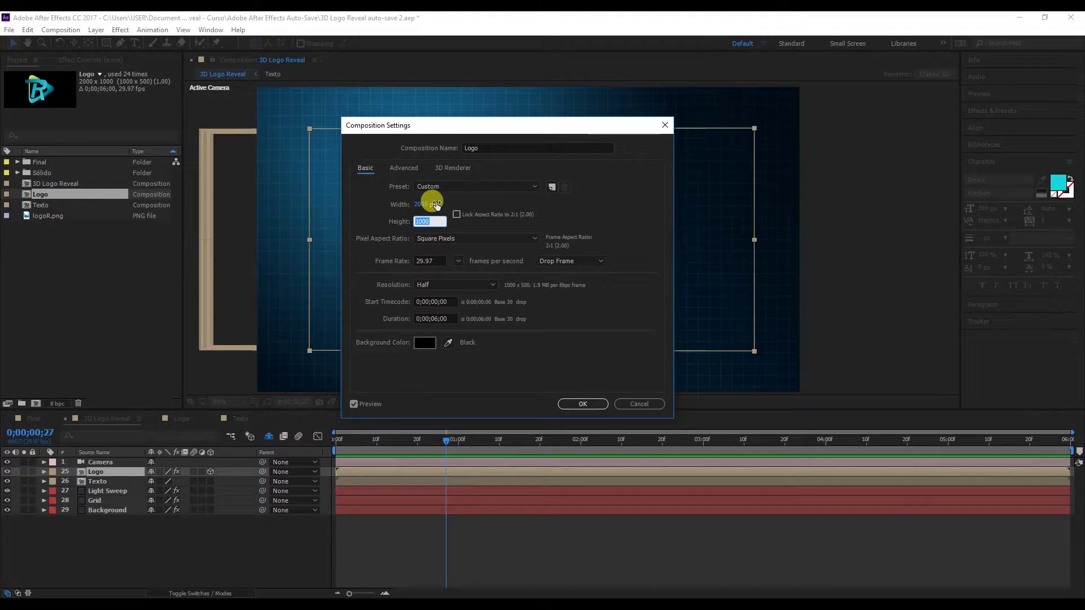
{"action": "type", "text": "450"}
{"action": "key", "text": "Return"}
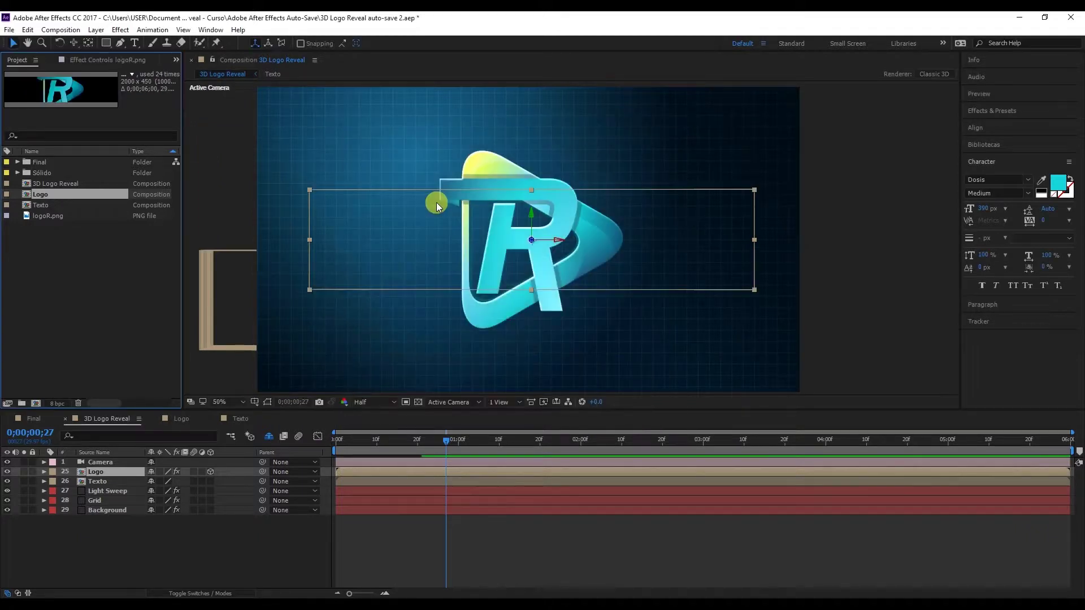
Open the Logo composition and select its logoR.png layer.
{"action": "left_click", "coordinate": [844, 202]}
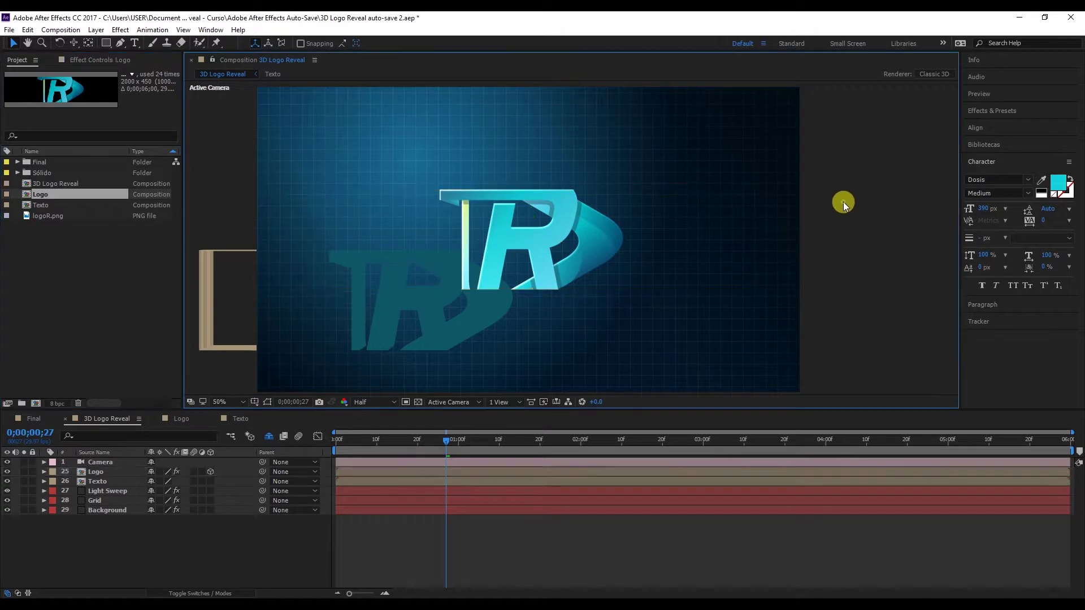
{"action": "left_click", "coordinate": [520, 234]}
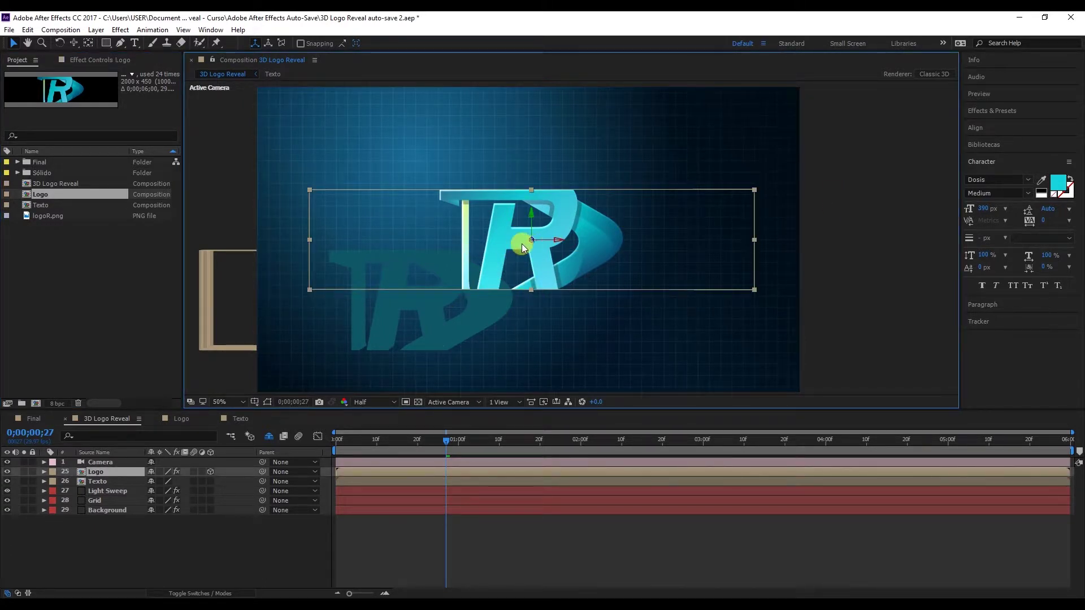
{"action": "double_click", "coordinate": [85, 194]}
{"action": "left_click", "coordinate": [551, 235]}
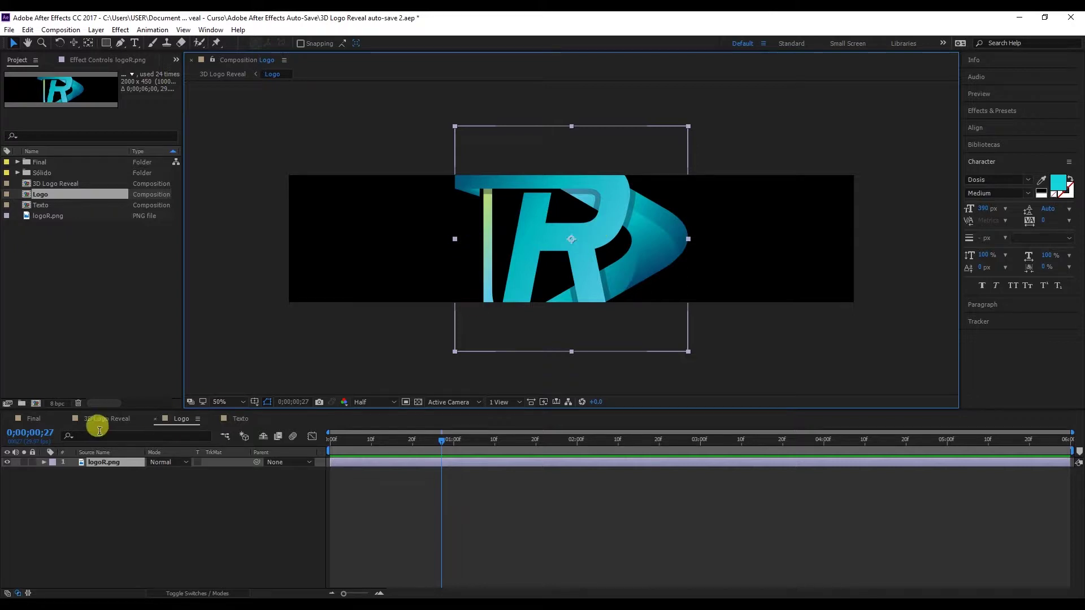
{"action": "left_click", "coordinate": [8, 462]}
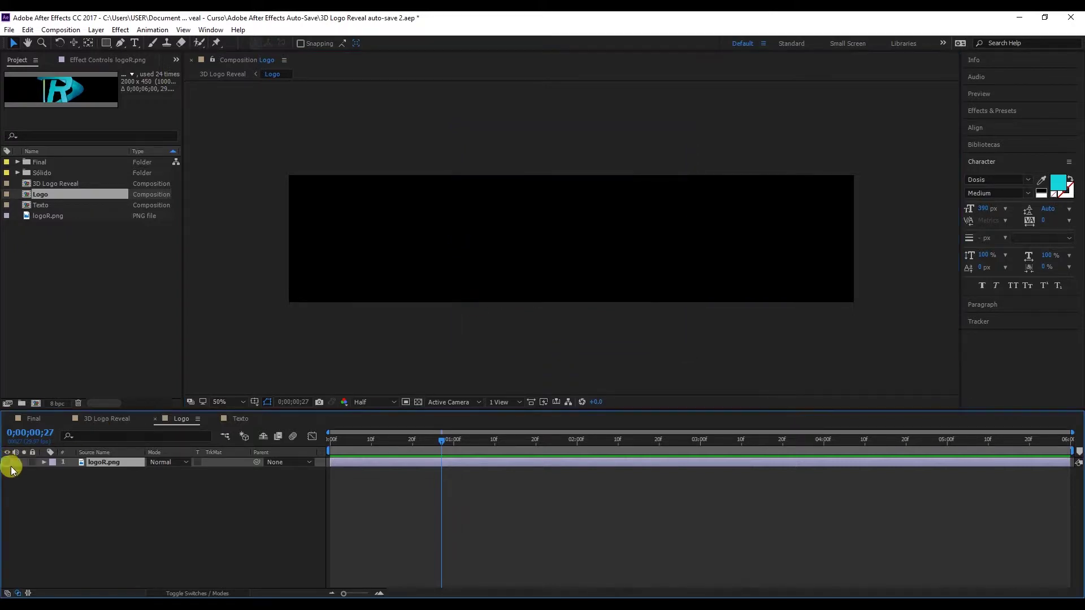
{"action": "left_click", "coordinate": [118, 507]}
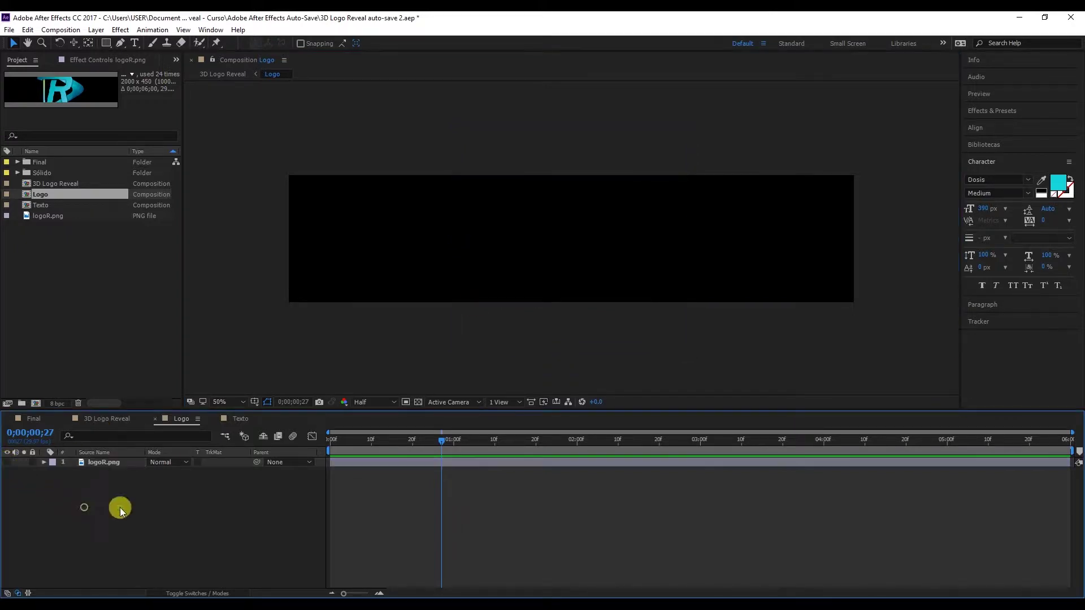
{"action": "left_click", "coordinate": [135, 43]}
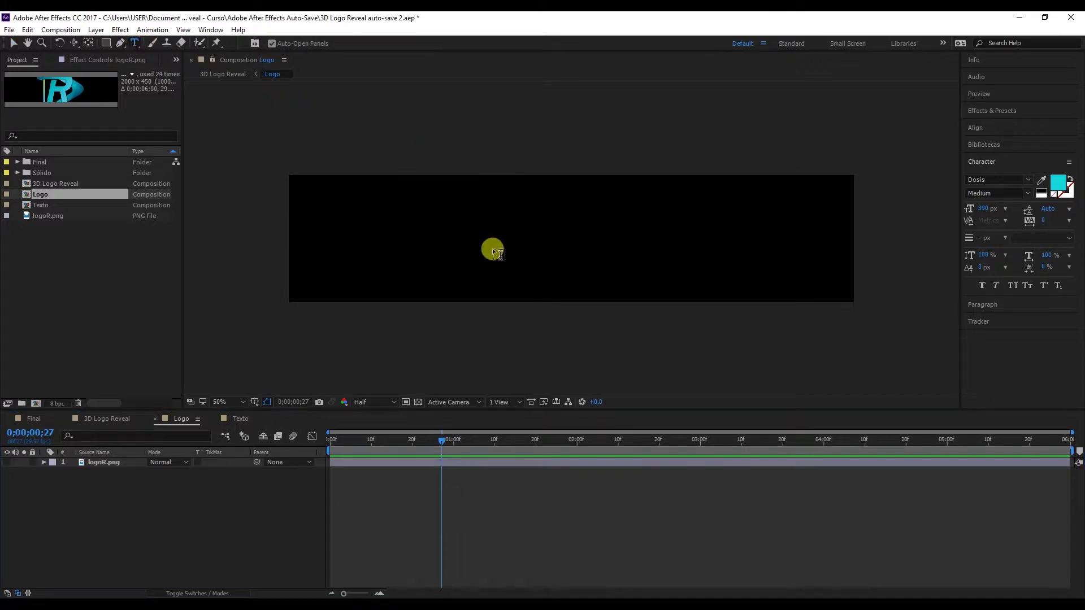
{"action": "left_click", "coordinate": [492, 245]}
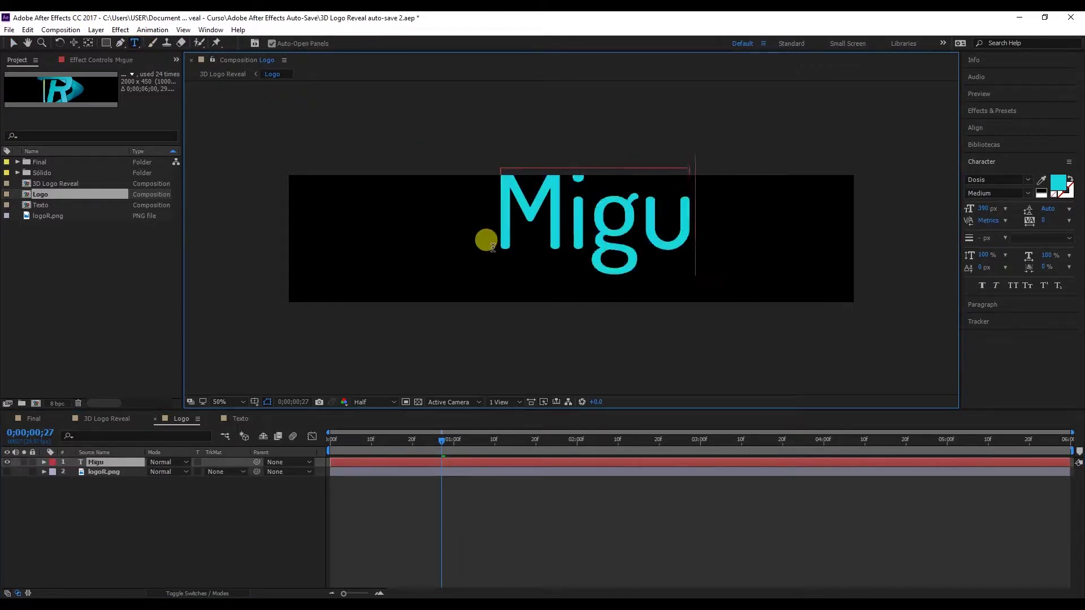
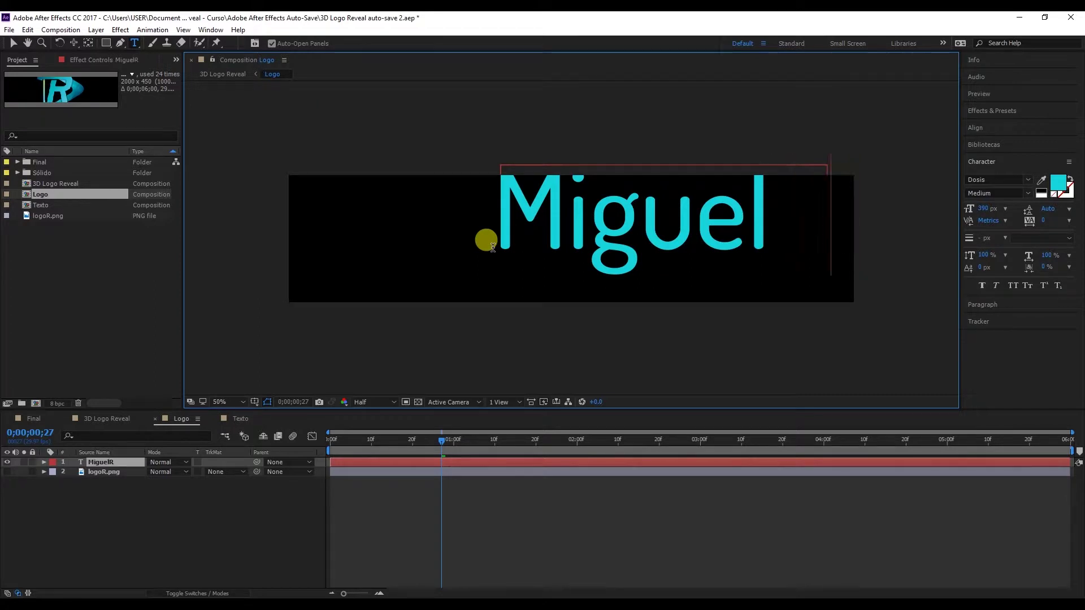
{"action": "left_click", "coordinate": [13, 43]}
{"action": "left_click", "coordinate": [978, 128]}
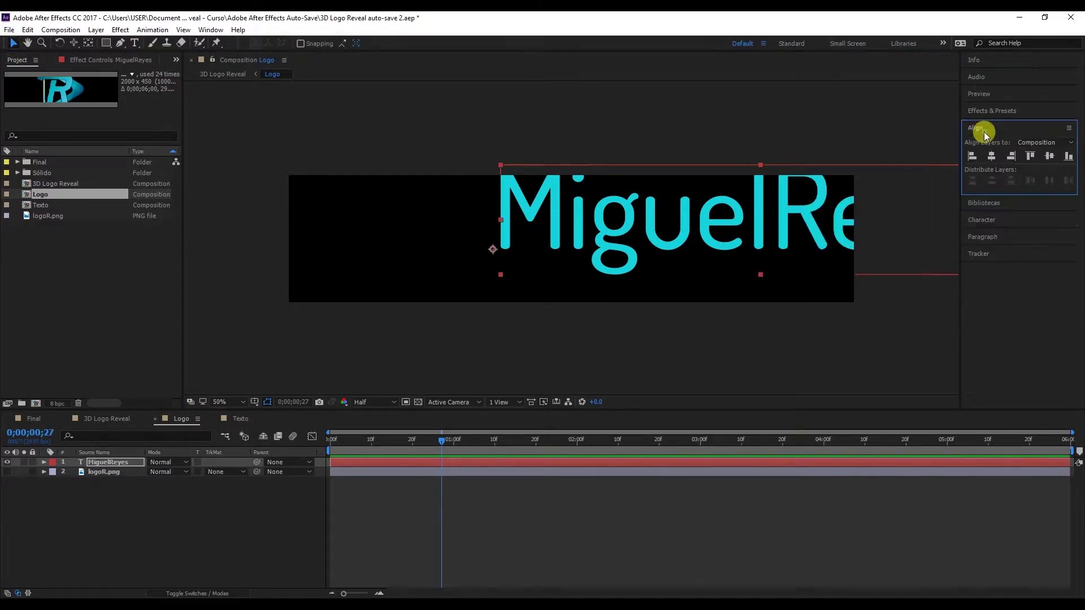
{"action": "left_click", "coordinate": [992, 155]}
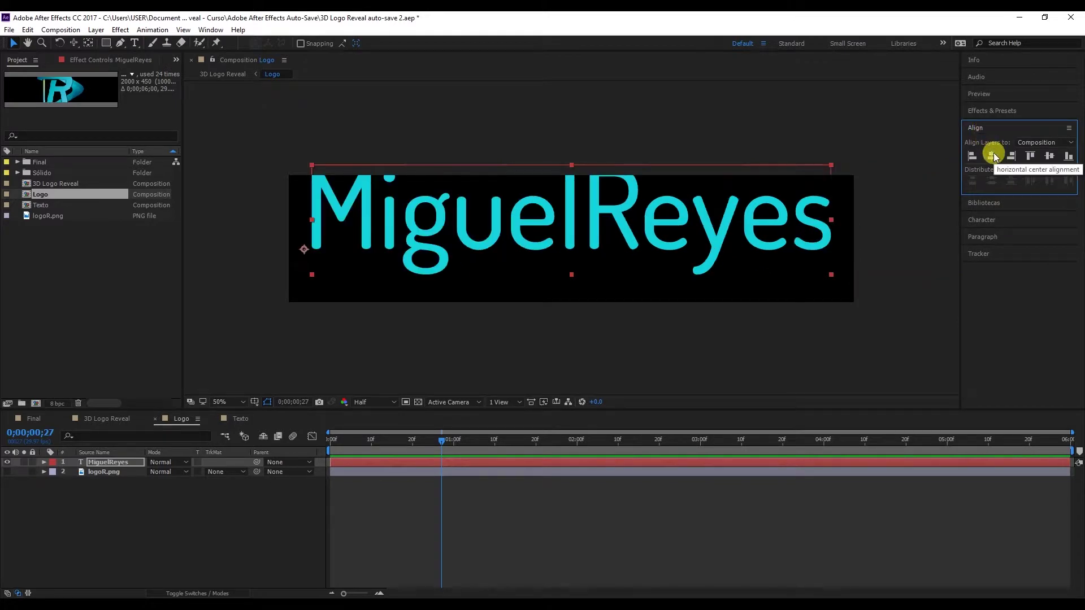
{"action": "left_click", "coordinate": [1049, 157]}
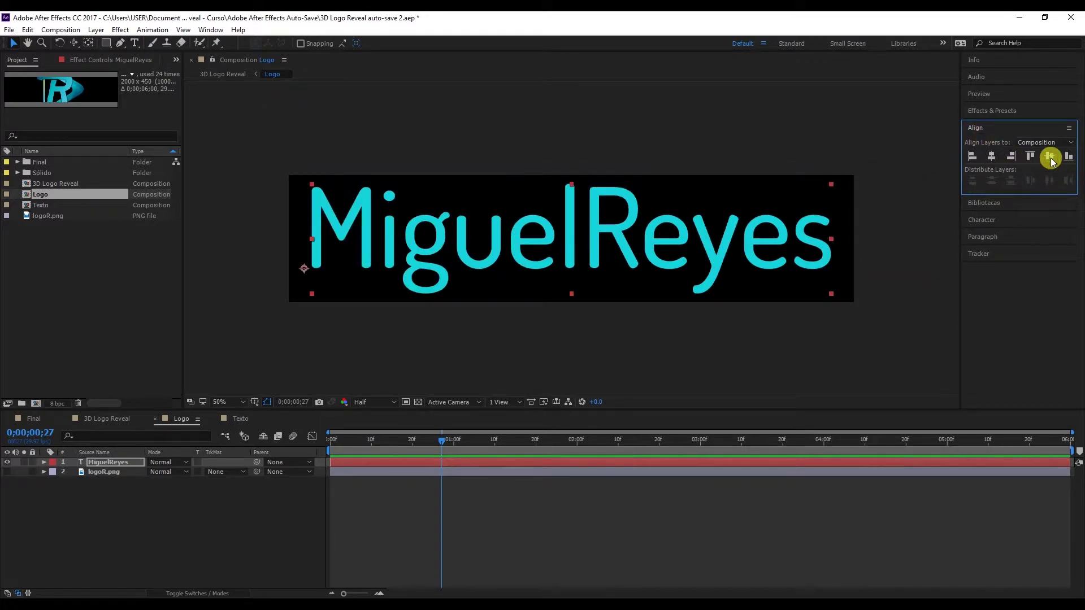
Make 'Miguel' ExtraBold, nudge the text slightly left, and return to 3D Logo Reveal.
{"action": "left_click", "coordinate": [983, 221]}
{"action": "double_click", "coordinate": [598, 266]}
{"action": "left_click", "coordinate": [565, 255]}
{"action": "left_click_drag", "start_coordinate": [573, 261], "coordinate": [289, 250]}
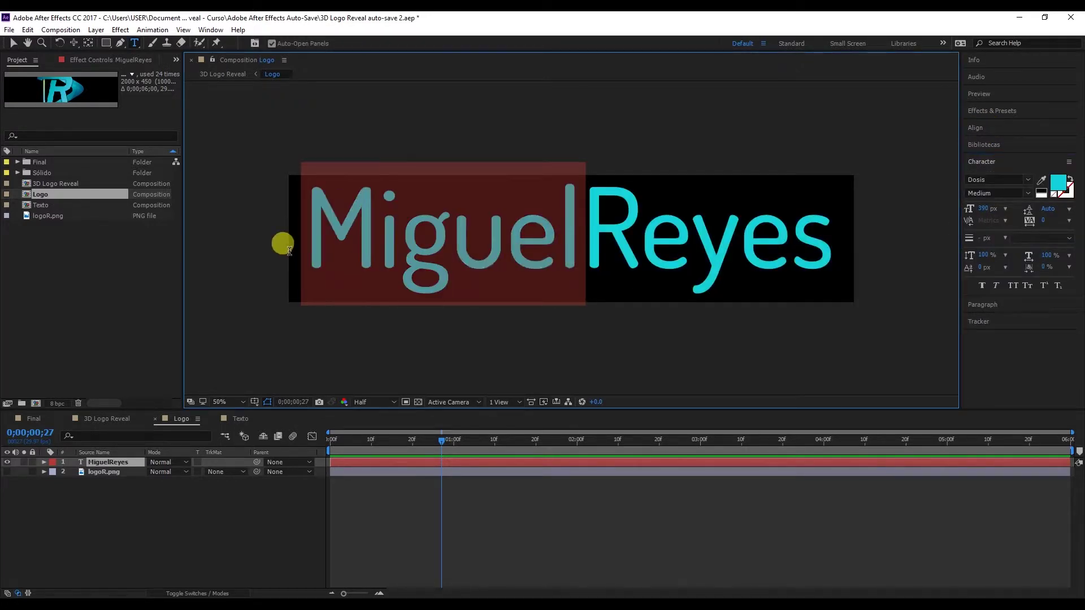
{"action": "left_click", "coordinate": [1028, 193]}
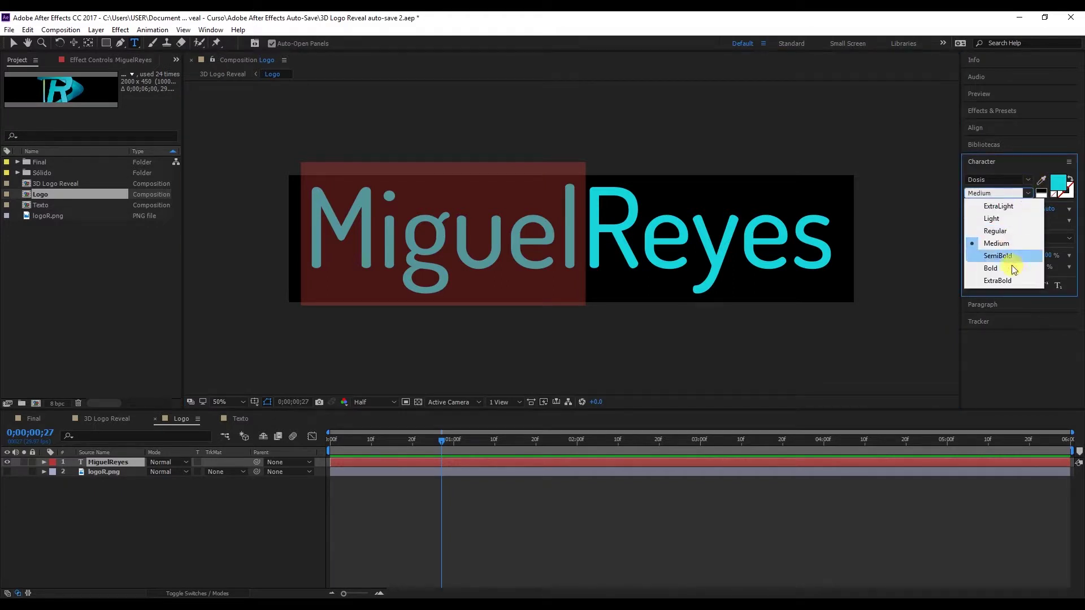
{"action": "left_click", "coordinate": [1002, 280]}
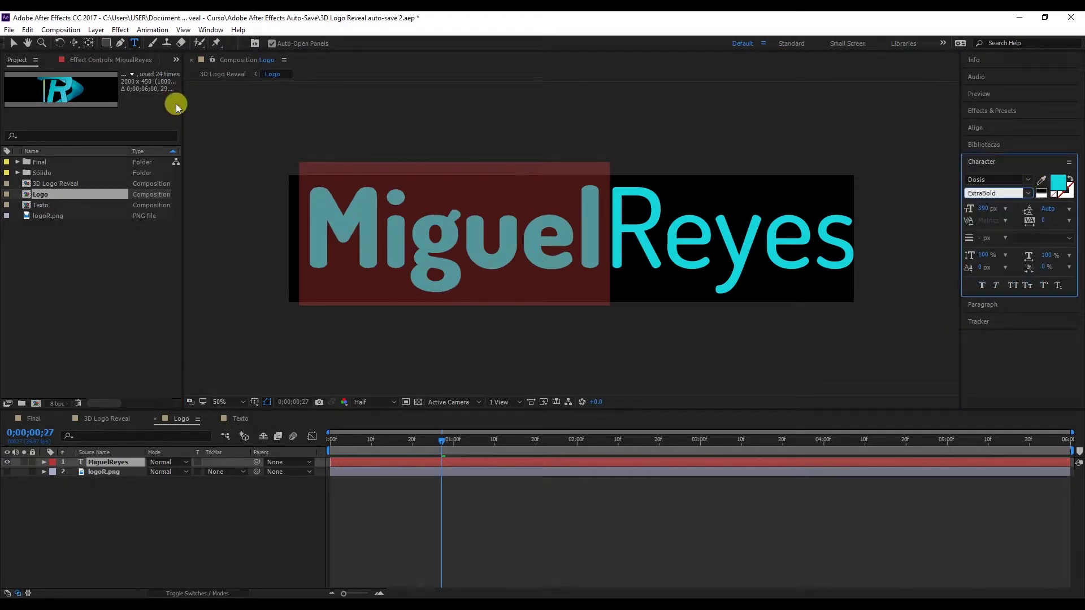
{"action": "left_click", "coordinate": [12, 42]}
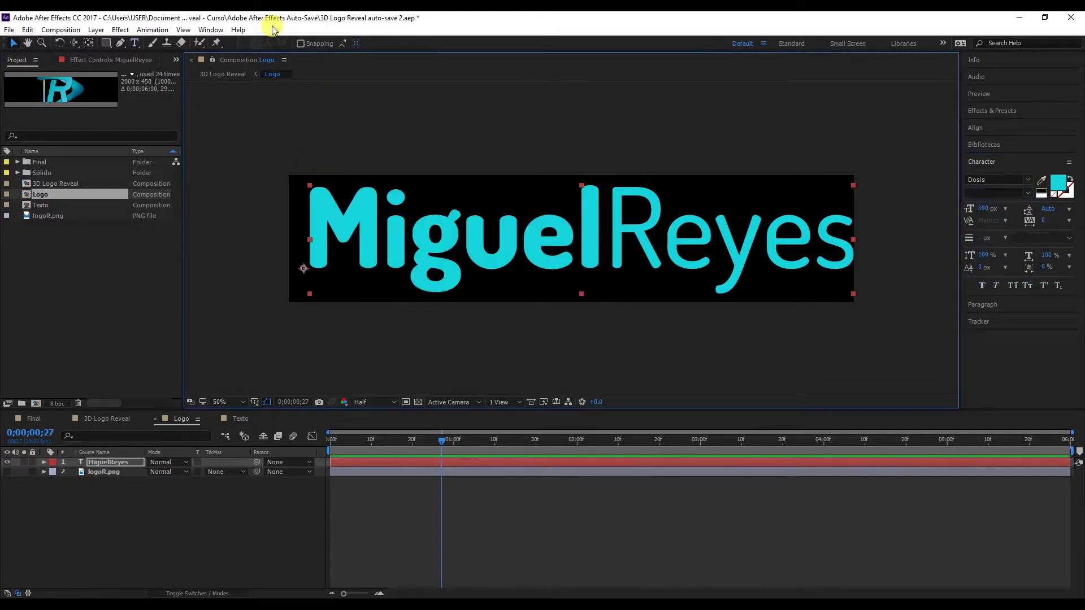
{"action": "key", "text": "shift+Left"}
{"action": "key", "text": "shift+Left"}
{"action": "key", "text": "shift+Left"}
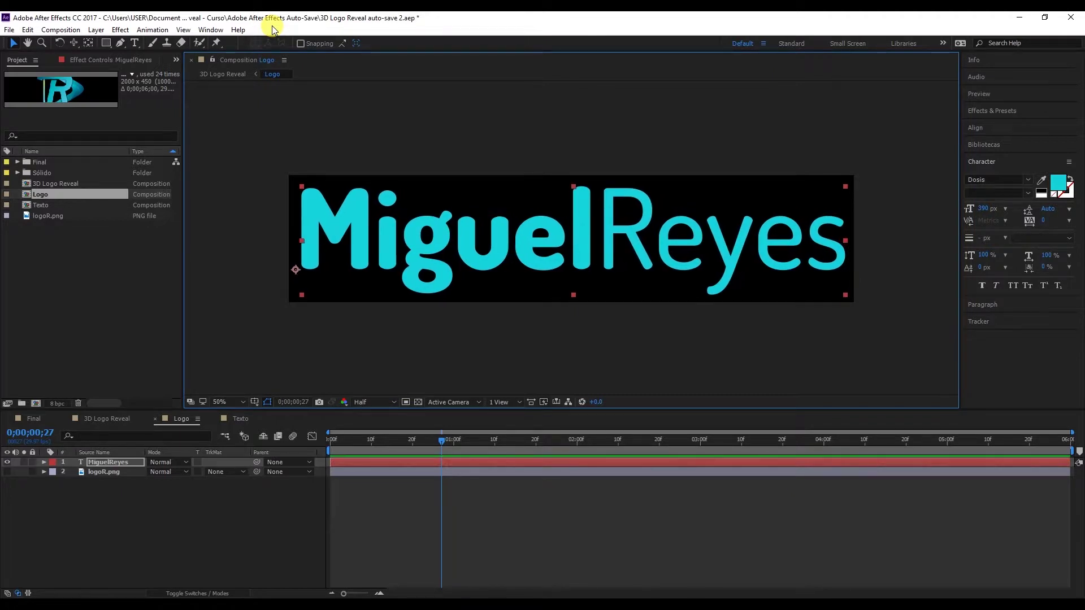
{"action": "left_click", "coordinate": [126, 418]}
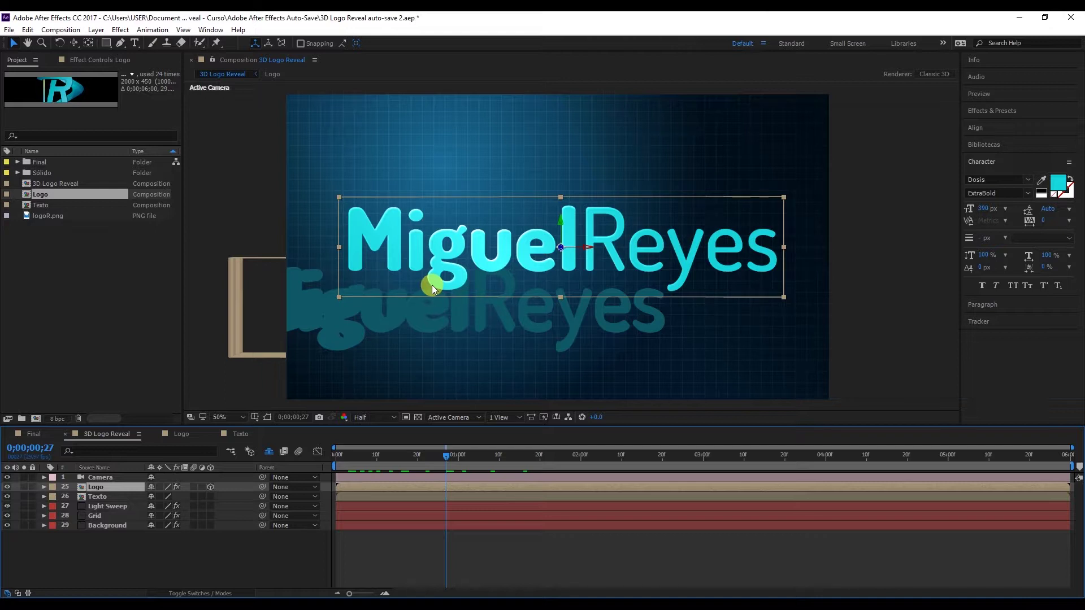
{"action": "left_click", "coordinate": [510, 417]}
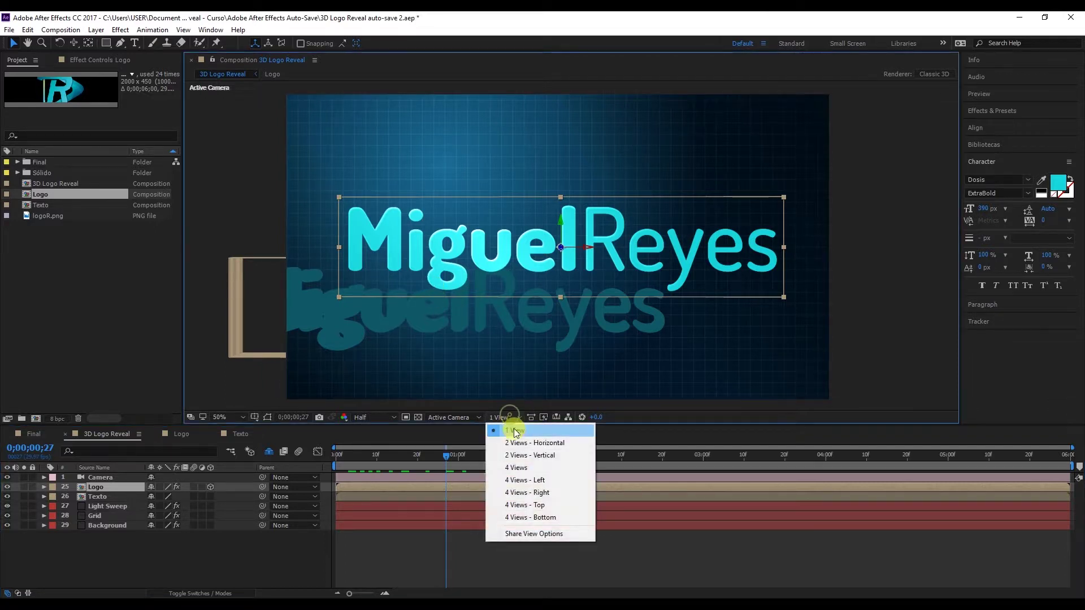
{"action": "left_click", "coordinate": [525, 443]}
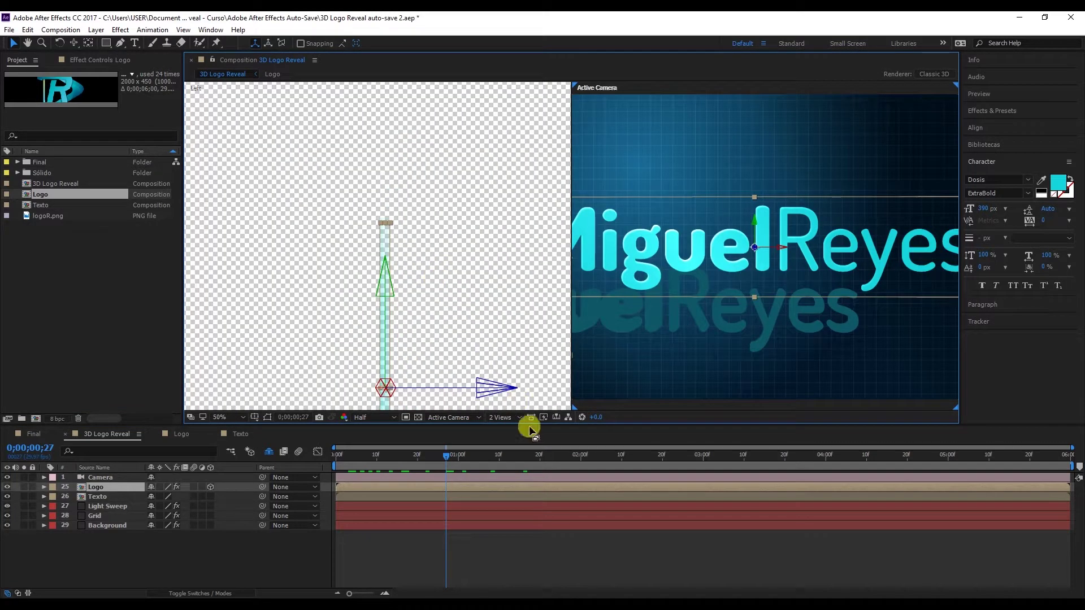
{"action": "left_click", "coordinate": [467, 341]}
{"action": "left_click", "coordinate": [443, 421]}
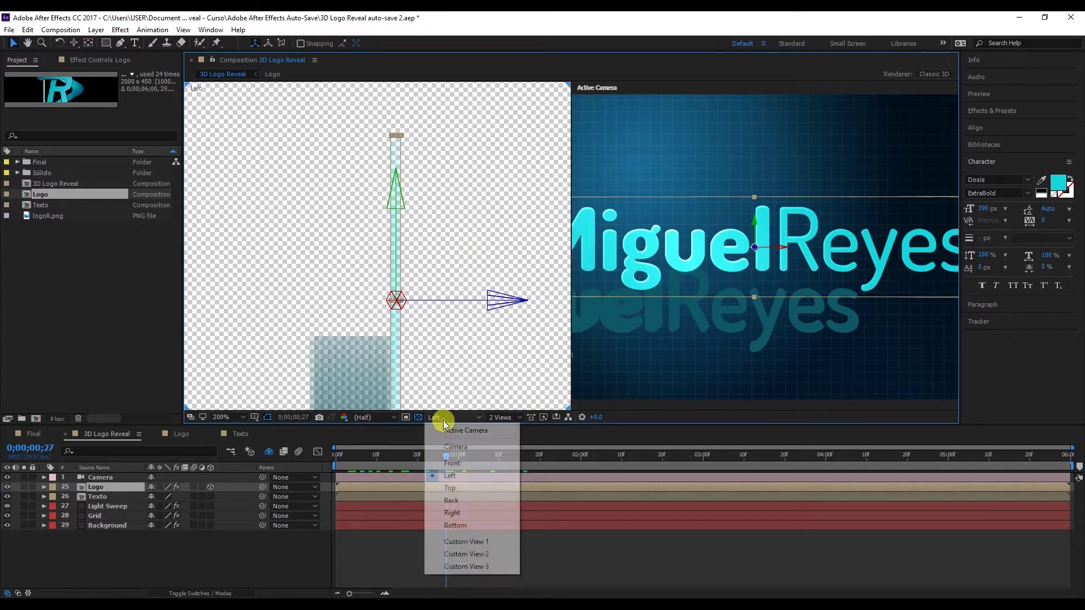
{"action": "left_click", "coordinate": [451, 488]}
{"action": "scroll", "coordinate": [452, 352], "scroll_direction": "down", "scroll_amount": 8}
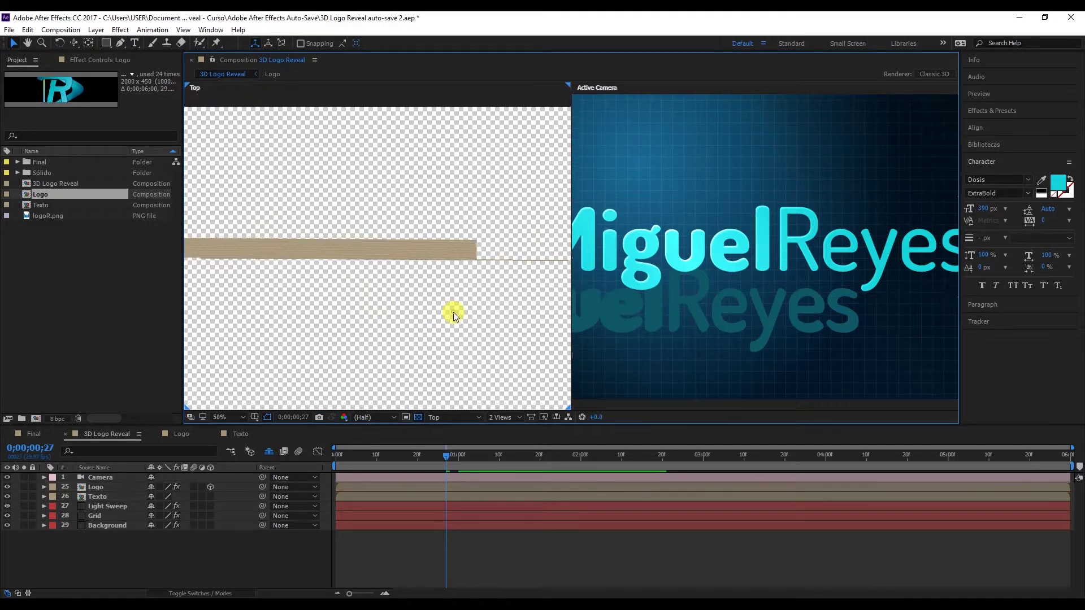
{"action": "scroll", "coordinate": [453, 312], "scroll_direction": "up", "scroll_amount": 2}
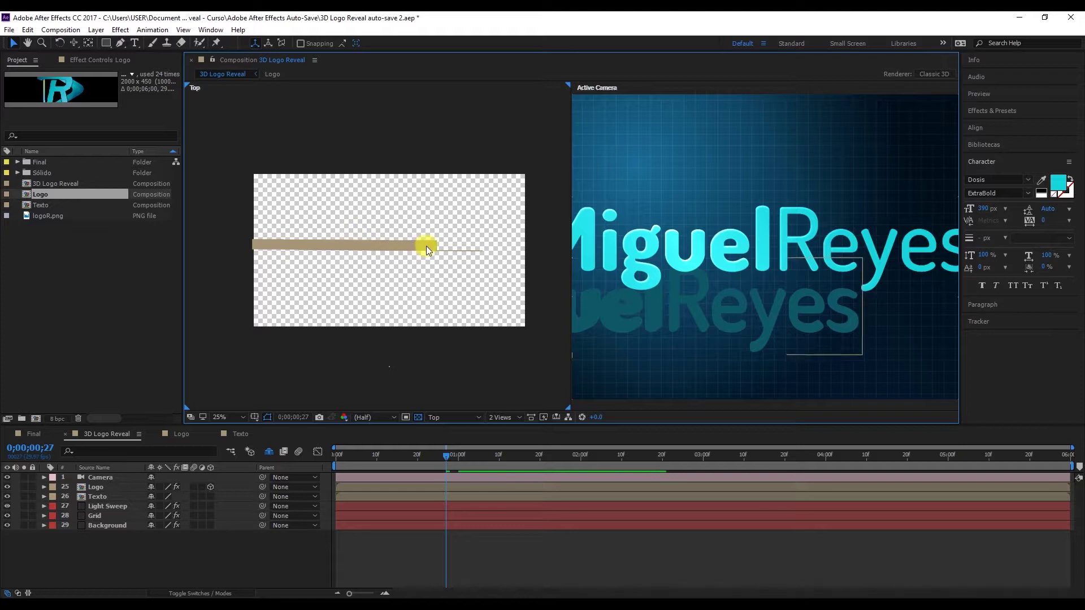
{"action": "left_click", "coordinate": [375, 245]}
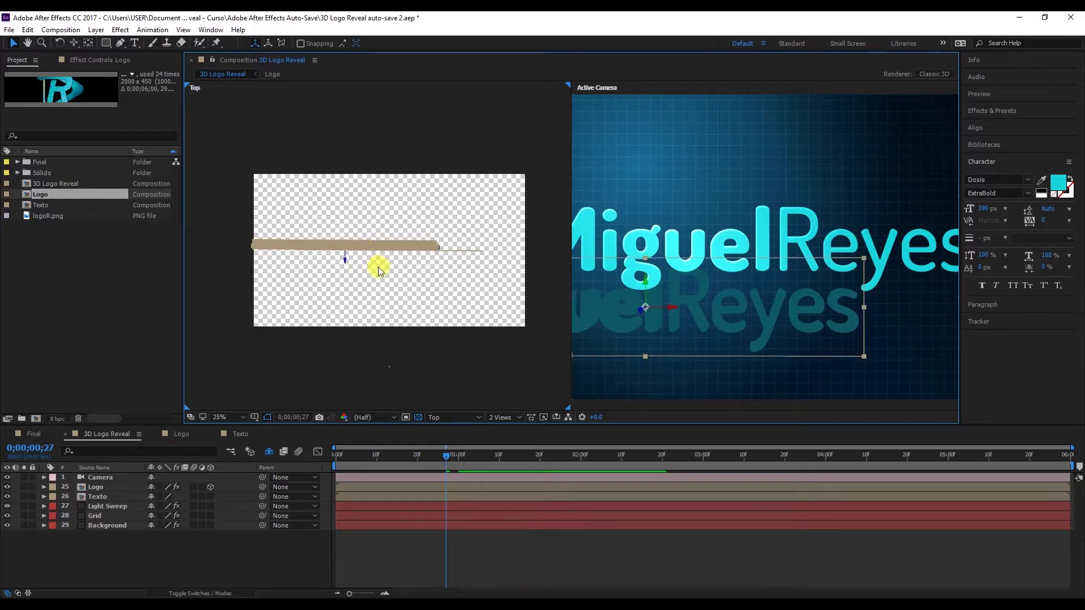
{"action": "scroll", "coordinate": [375, 270], "scroll_direction": "up", "scroll_amount": 2}
{"action": "scroll", "coordinate": [375, 270], "scroll_direction": "up", "scroll_amount": 3}
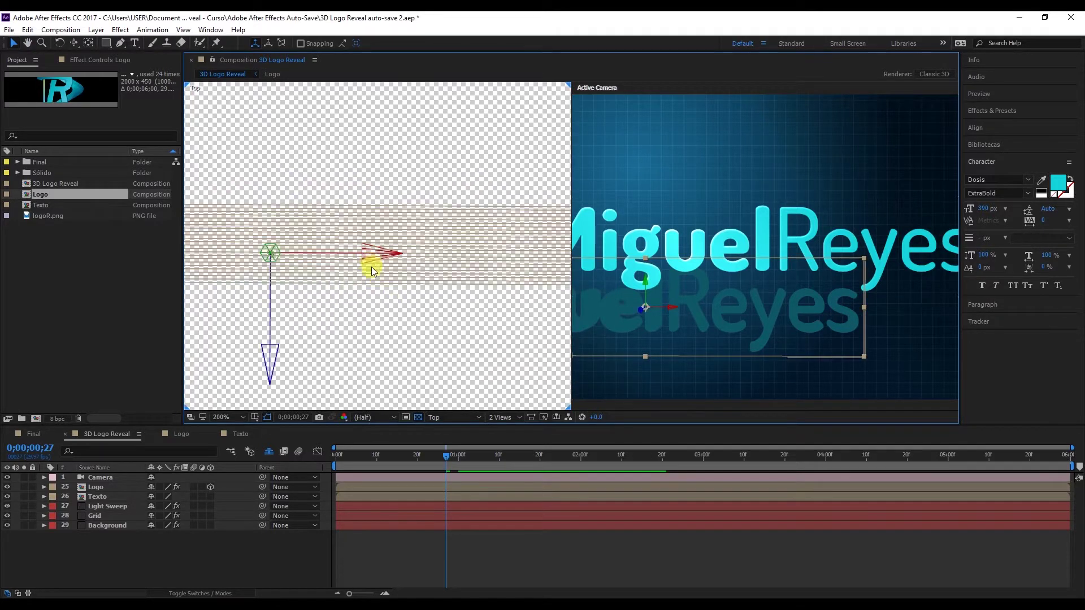
{"action": "left_click_drag", "start_coordinate": [368, 254], "coordinate": [434, 233]}
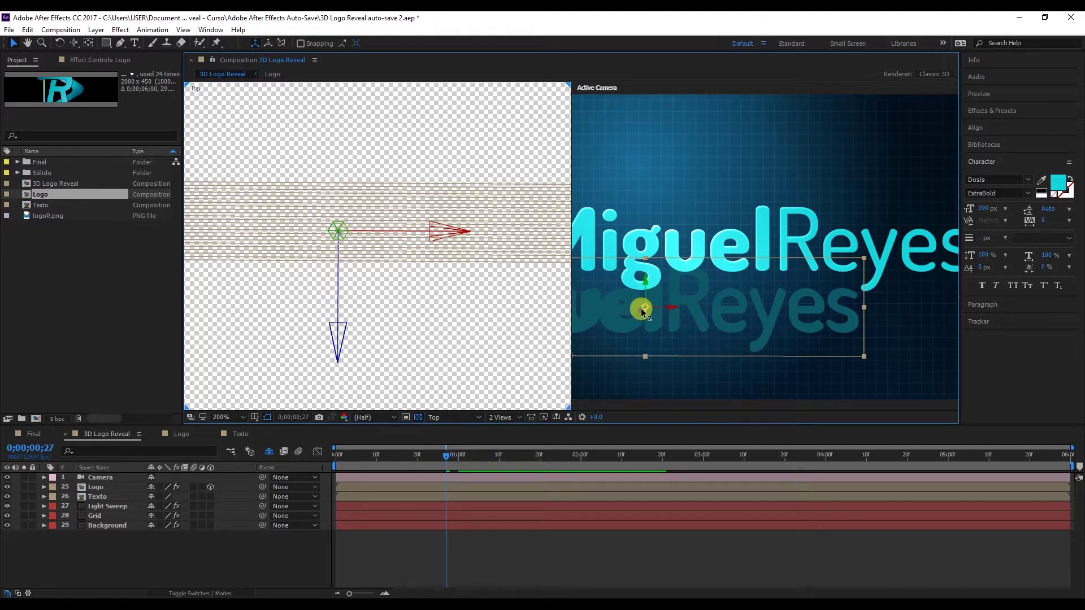
{"action": "left_click", "coordinate": [491, 310]}
{"action": "scroll", "coordinate": [489, 310], "scroll_direction": "down", "scroll_amount": 6}
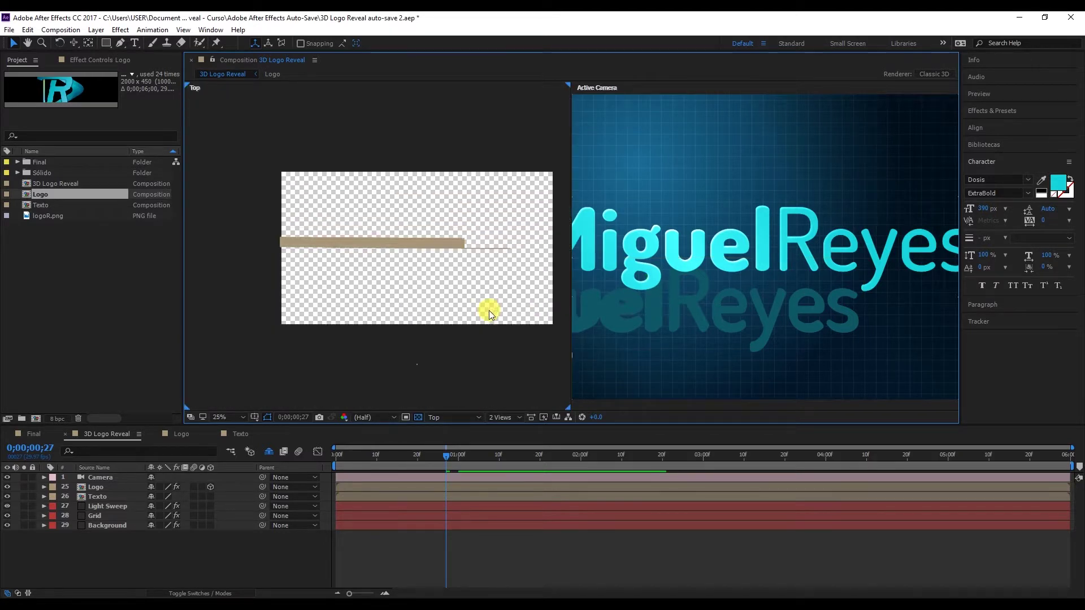
{"action": "left_click_drag", "start_coordinate": [489, 310], "coordinate": [474, 297]}
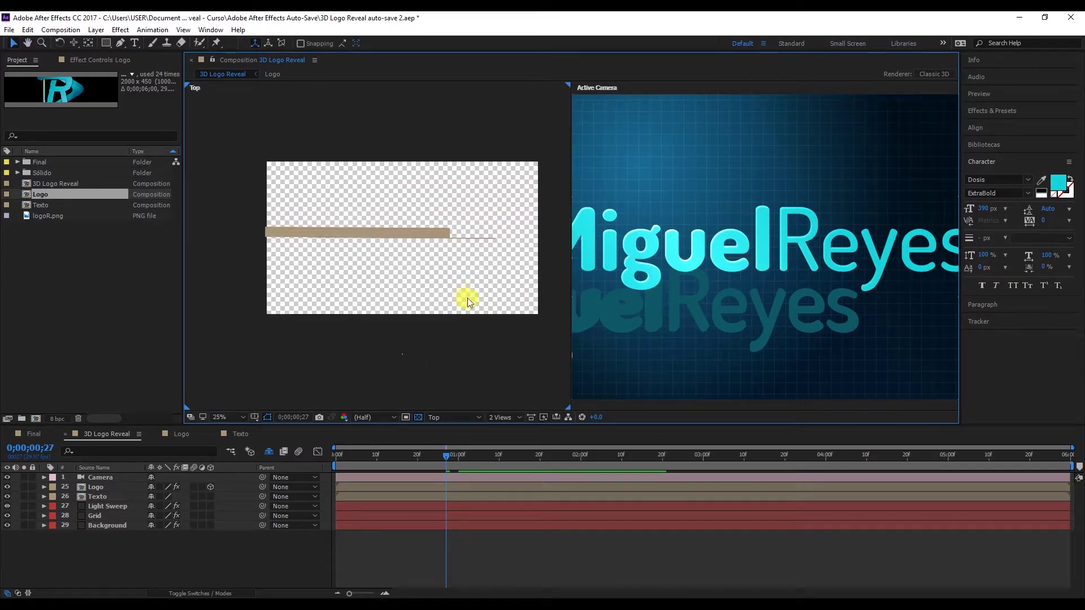
{"action": "scroll", "coordinate": [501, 238], "scroll_direction": "up", "scroll_amount": 2}
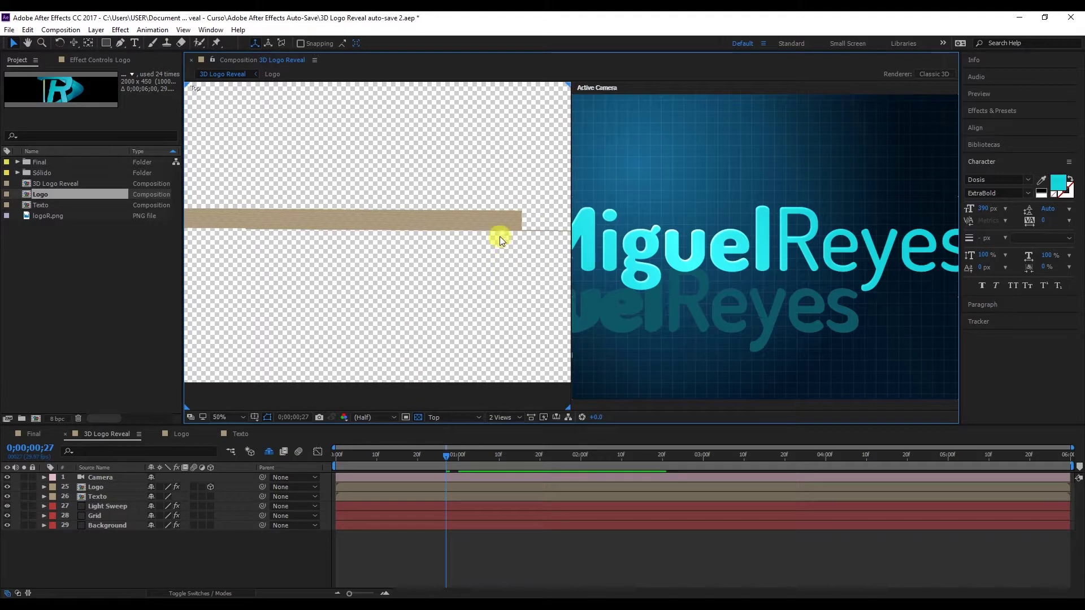
{"action": "left_click_drag", "start_coordinate": [501, 238], "coordinate": [420, 265]}
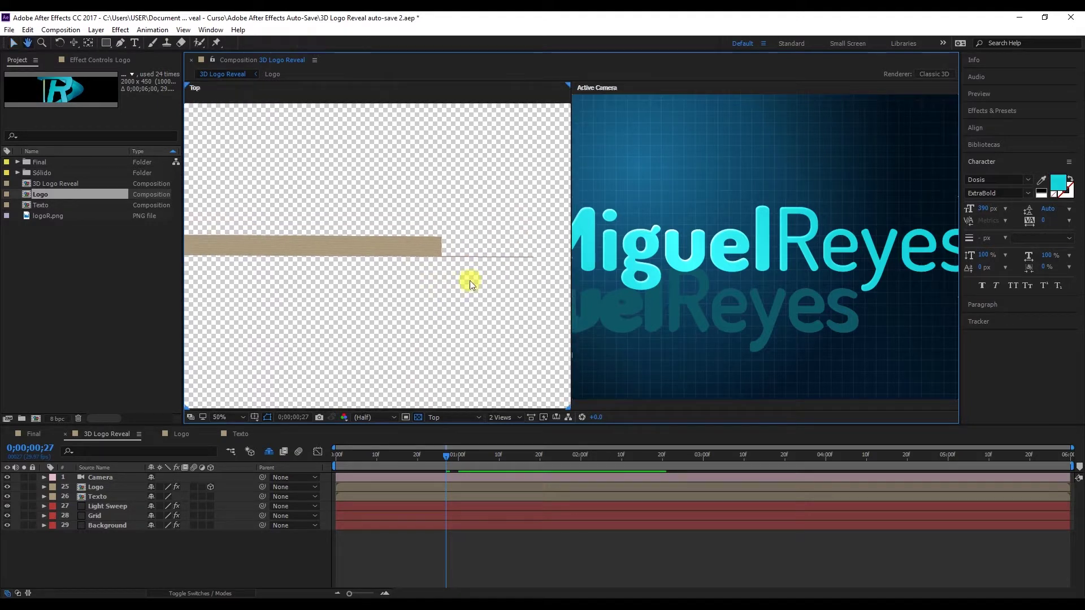
{"action": "left_click", "coordinate": [799, 249]}
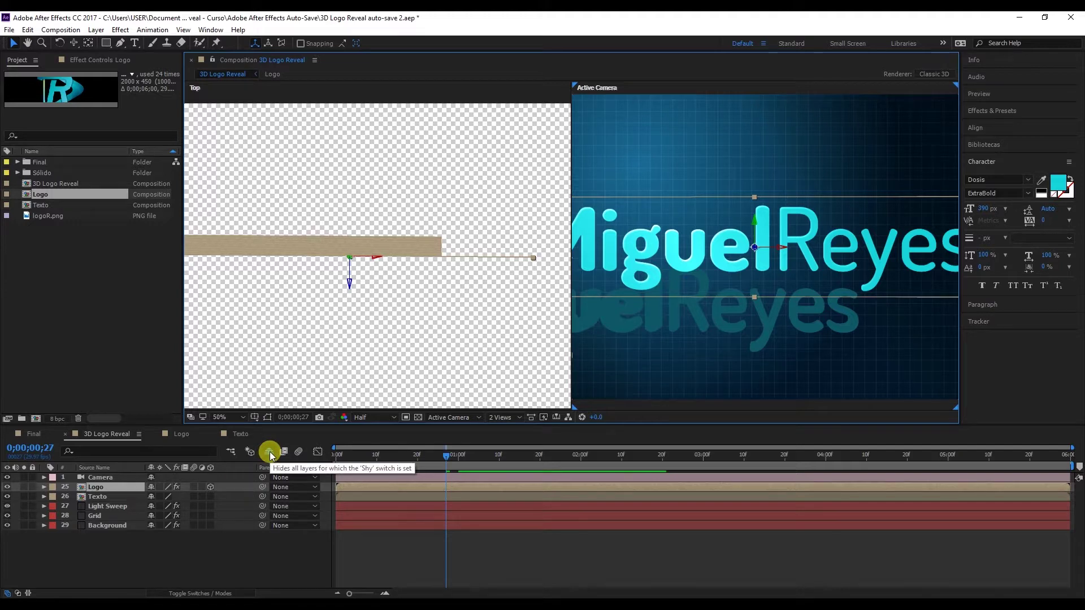
Reveal the hidden Logo copy layers and select Logo layers 18 through 24.
{"action": "left_click", "coordinate": [269, 452]}
{"action": "left_click", "coordinate": [118, 483]}
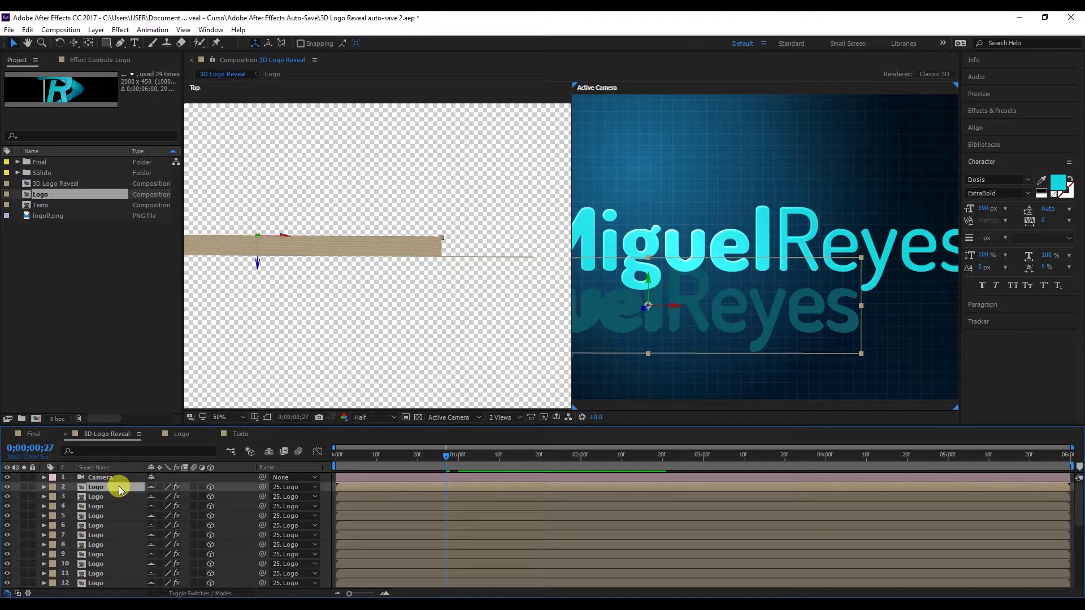
{"action": "scroll", "coordinate": [92, 491], "scroll_direction": "down", "scroll_amount": 4}
{"action": "scroll", "coordinate": [92, 493], "scroll_direction": "down", "scroll_amount": 2}
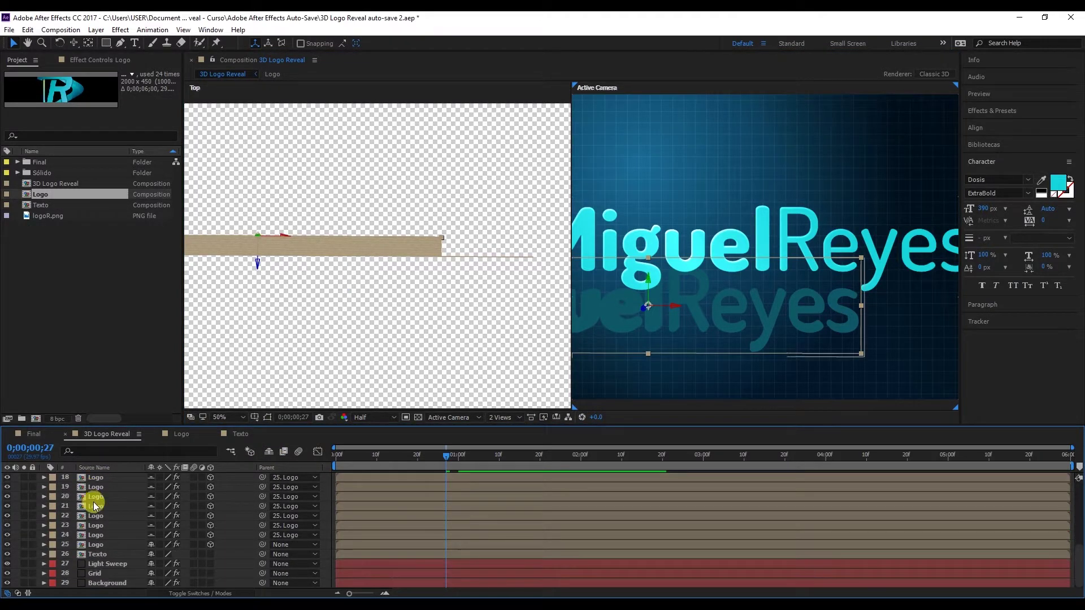
{"action": "left_click", "coordinate": [96, 534], "text": "shift"}
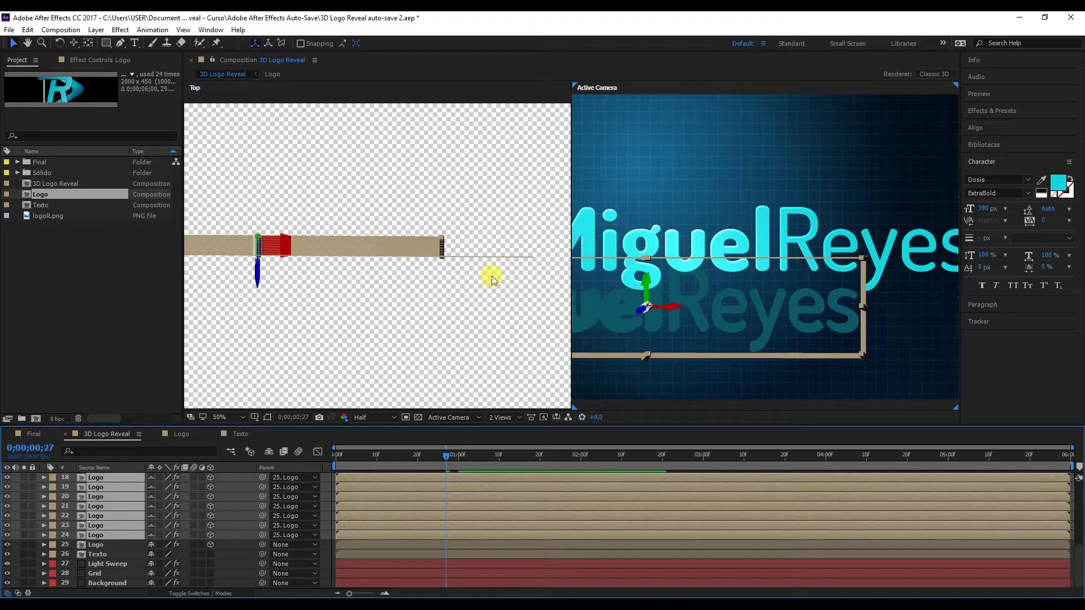
Drag Logo copies 18–24 to the right along the X axis.
{"action": "mouse_move", "coordinate": [508, 285]}
{"action": "left_mouse_down"}
{"action": "mouse_move", "coordinate": [434, 303]}
{"action": "mouse_move", "coordinate": [482, 253]}
{"action": "mouse_move", "coordinate": [490, 277]}
{"action": "left_mouse_up"}
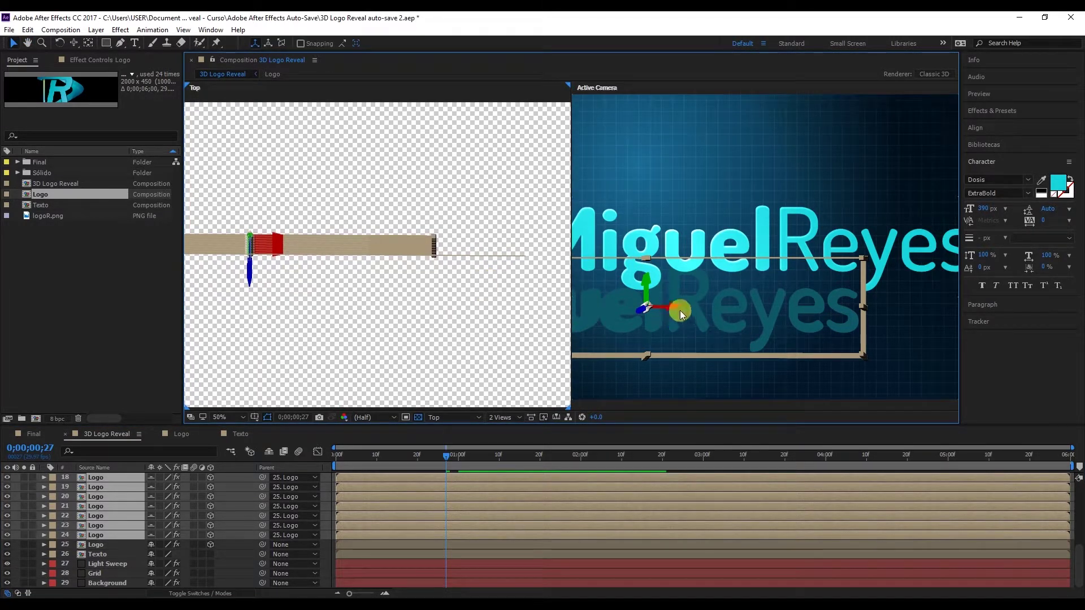
{"action": "left_click_drag", "start_coordinate": [670, 310], "coordinate": [794, 311]}
{"action": "scroll", "coordinate": [489, 295], "scroll_direction": "up", "scroll_amount": 2}
{"action": "left_click_drag", "start_coordinate": [507, 297], "coordinate": [356, 301]}
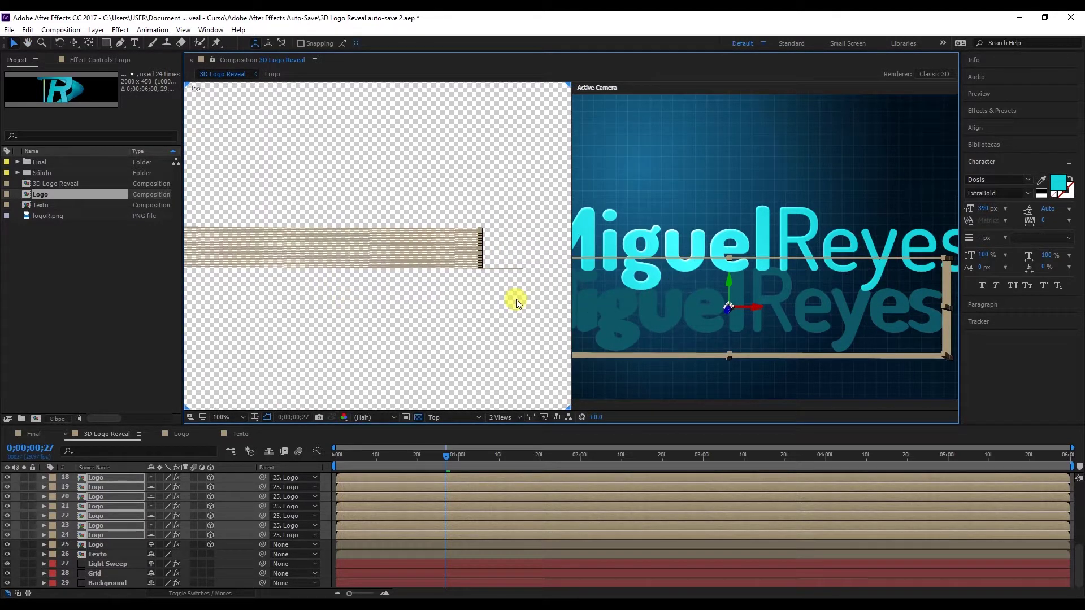
{"action": "left_click_drag", "start_coordinate": [754, 311], "coordinate": [780, 307]}
{"action": "scroll", "coordinate": [499, 321], "scroll_direction": "up", "scroll_amount": 4}
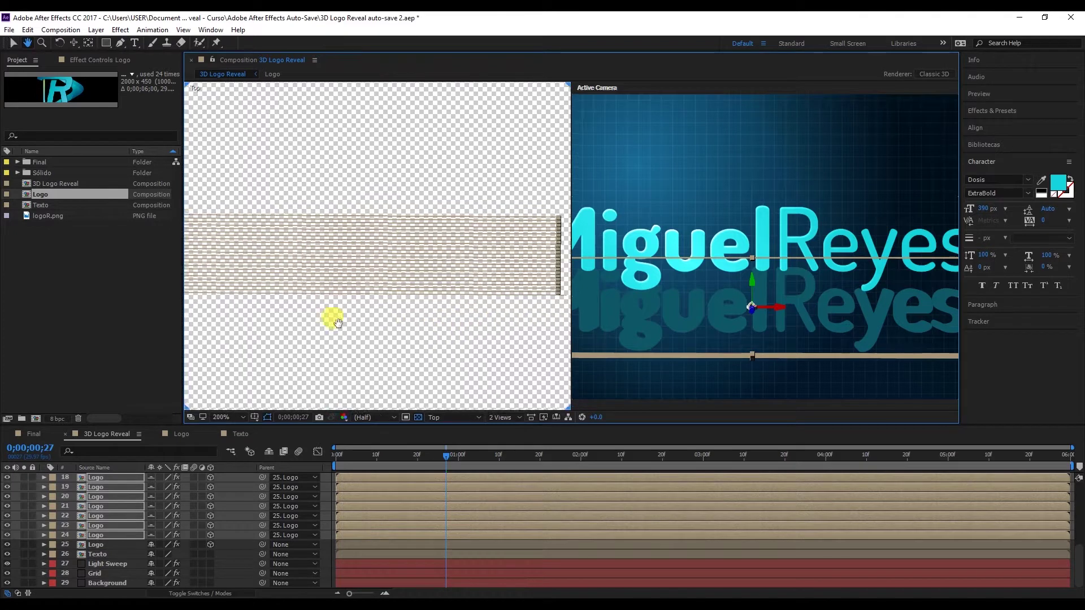
{"action": "left_click_drag", "start_coordinate": [771, 309], "coordinate": [776, 309]}
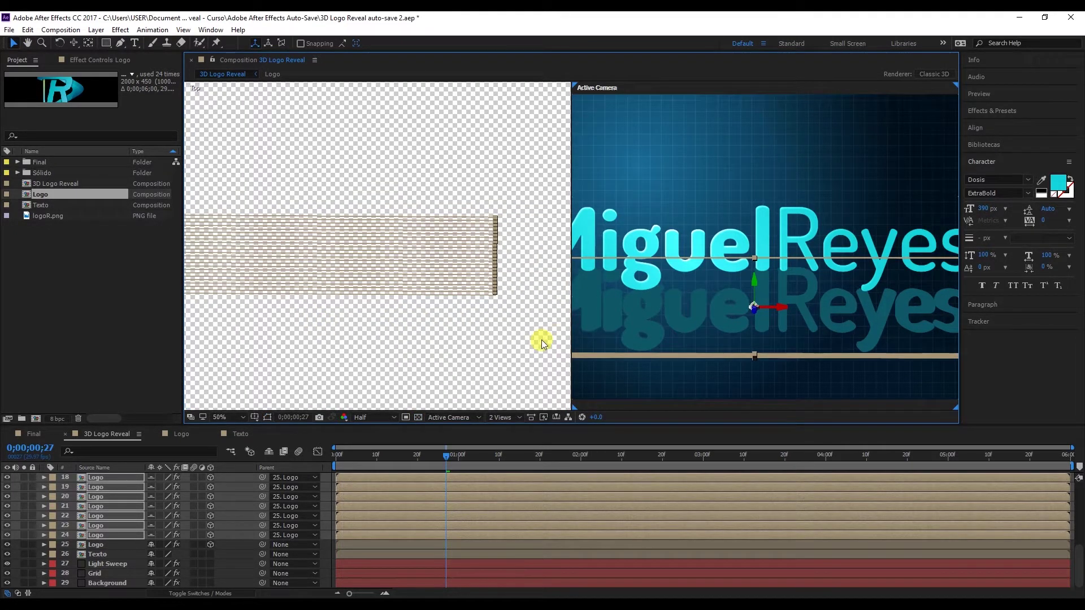
Deselect the Logo layers, zoom out the viewers, and open the left viewer's 3D View menu.
{"action": "left_click", "coordinate": [541, 340]}
{"action": "scroll", "coordinate": [536, 327], "scroll_direction": "down", "scroll_amount": 4}
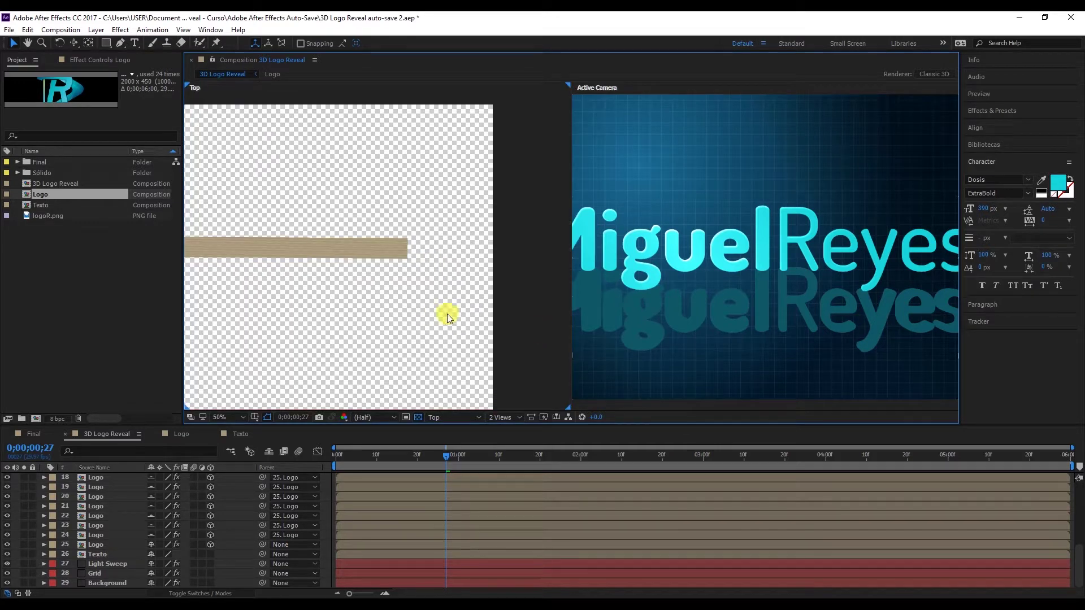
{"action": "scroll", "coordinate": [476, 315], "scroll_direction": "down", "scroll_amount": 3}
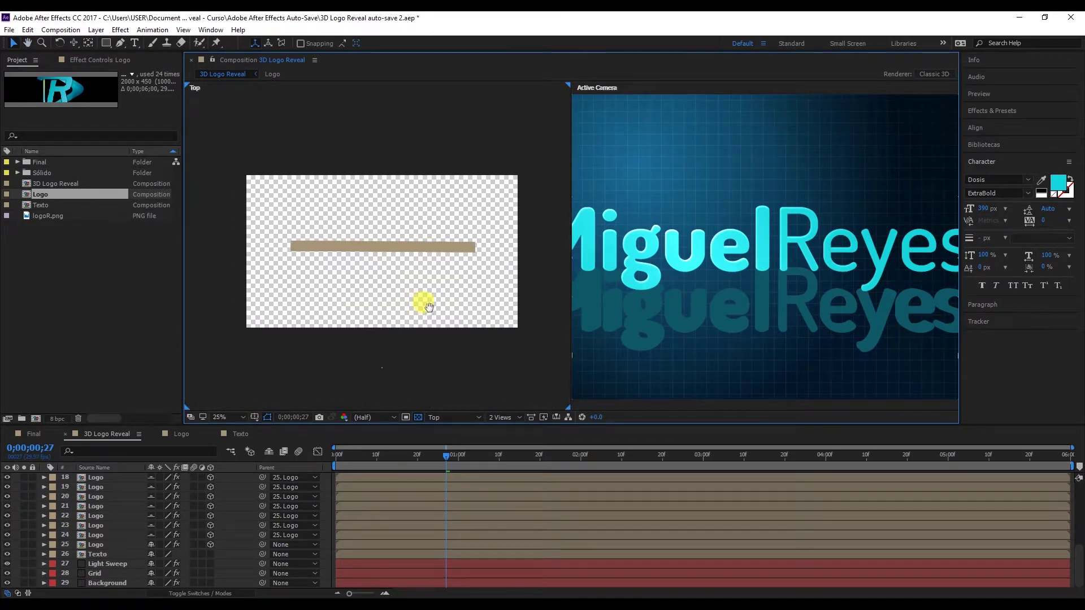
{"action": "scroll", "coordinate": [707, 348], "scroll_direction": "down", "scroll_amount": 2}
{"action": "scroll", "coordinate": [751, 279], "scroll_direction": "up", "scroll_amount": 2}
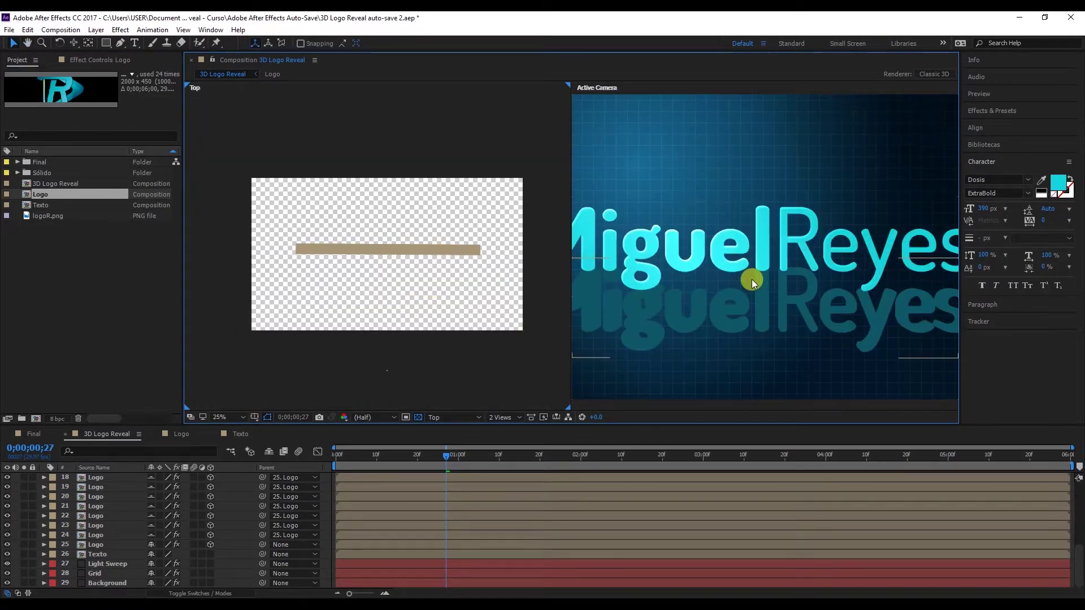
{"action": "left_click", "coordinate": [455, 416]}
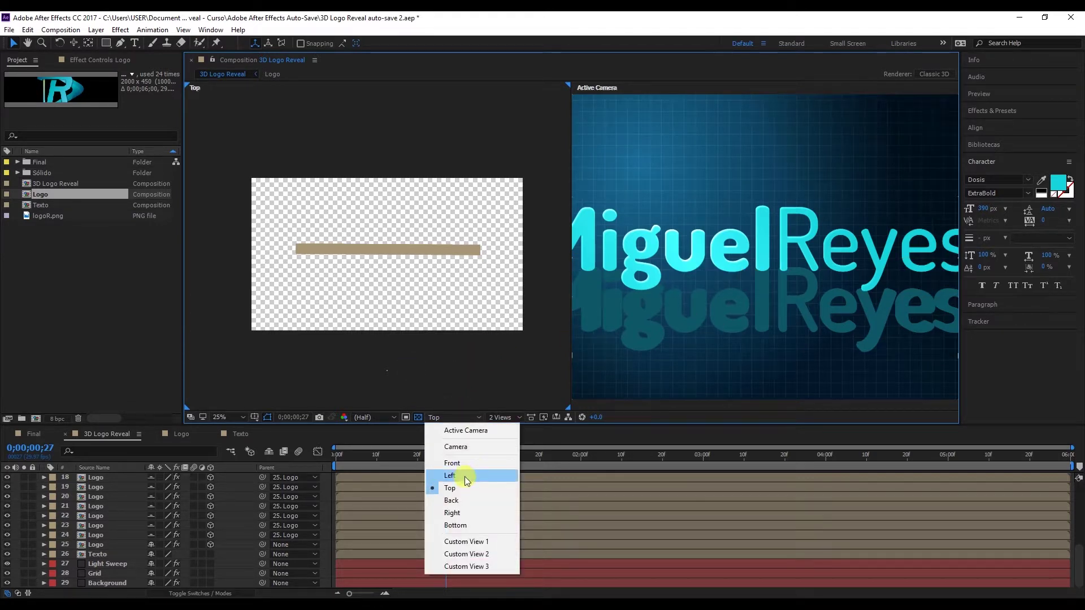
Switch the left viewer to the Left view and move the current time to 0;00;02;19.
{"action": "left_click", "coordinate": [465, 476]}
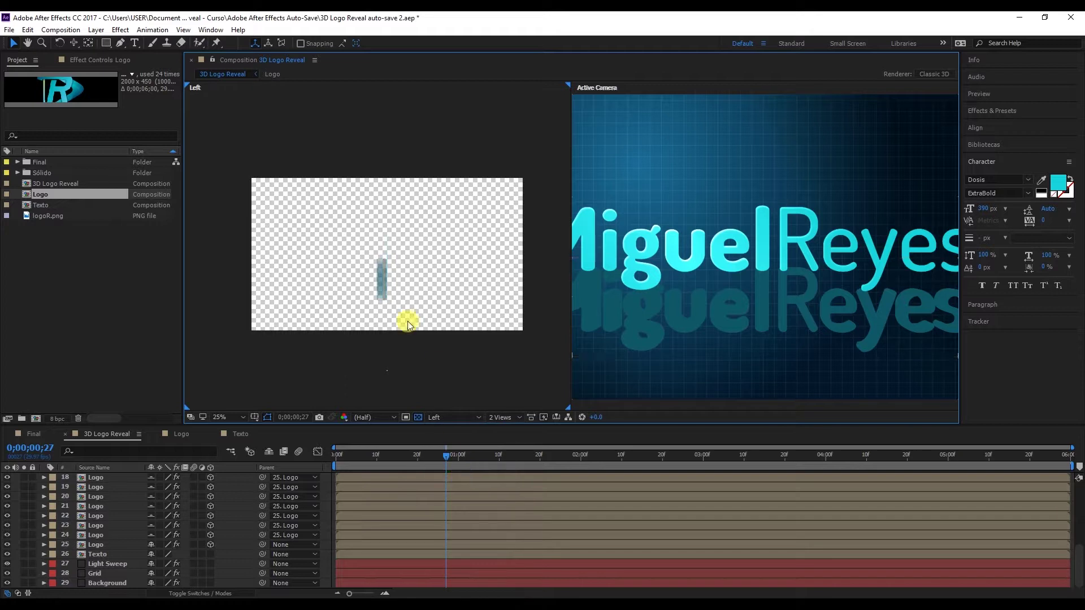
{"action": "scroll", "coordinate": [384, 293], "scroll_direction": "up", "scroll_amount": 4}
{"action": "left_click_drag", "start_coordinate": [438, 313], "coordinate": [462, 225]}
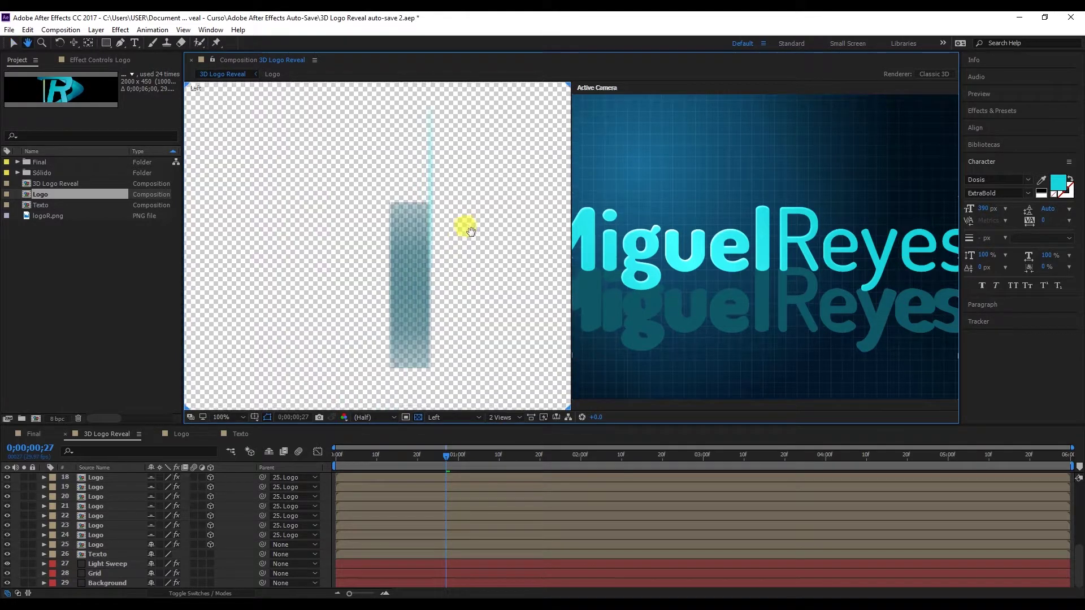
{"action": "left_click_drag", "start_coordinate": [565, 455], "coordinate": [657, 456]}
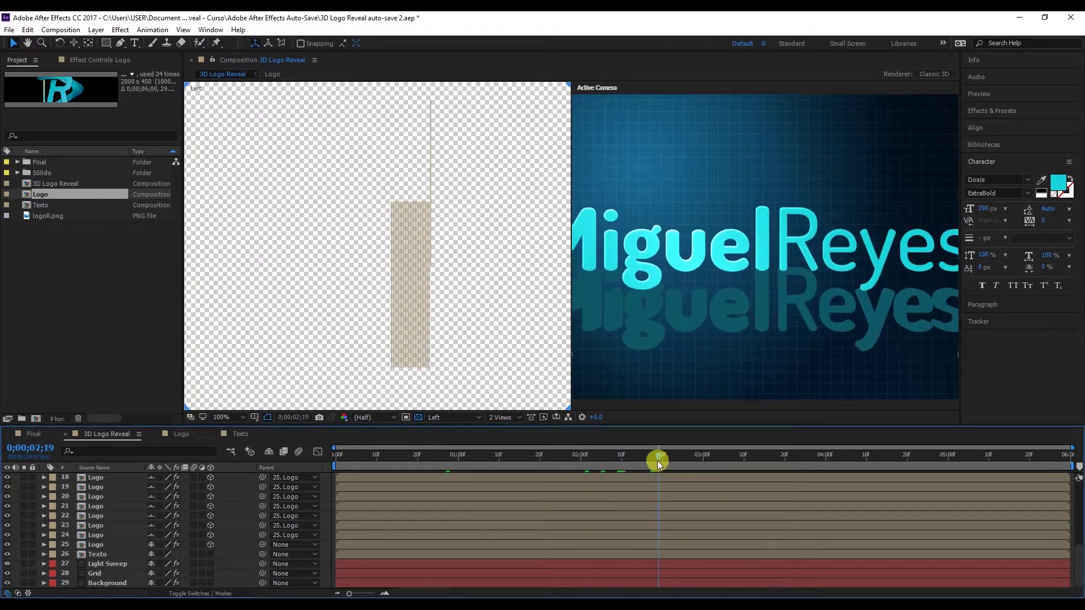
{"action": "left_click", "coordinate": [106, 535]}
{"action": "scroll", "coordinate": [131, 536], "scroll_direction": "up", "scroll_amount": 2}
{"action": "scroll", "coordinate": [131, 536], "scroll_direction": "down", "scroll_amount": 2}
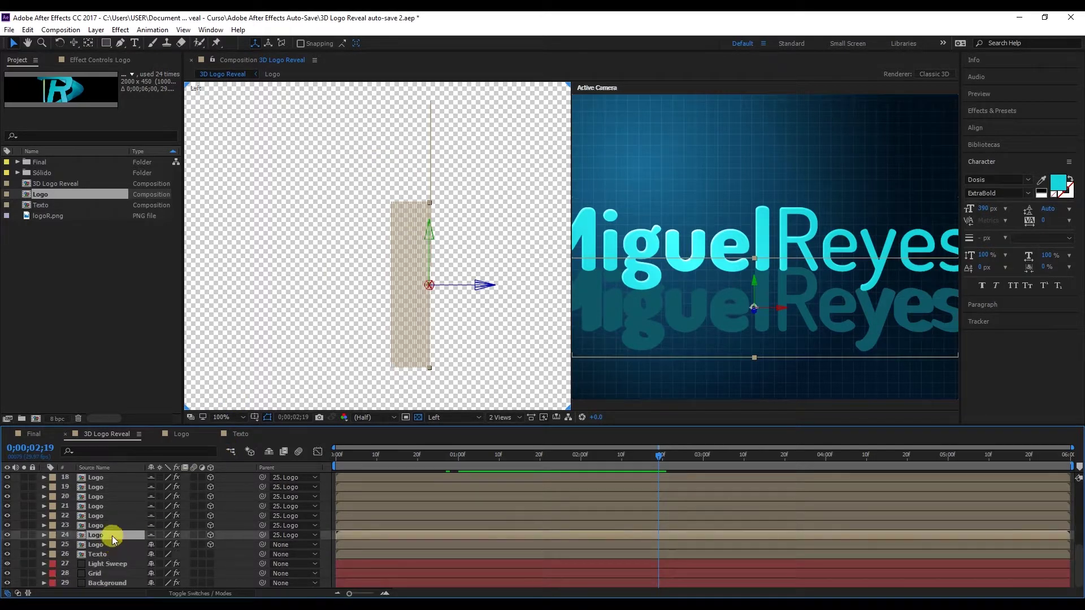
{"action": "scroll", "coordinate": [109, 531], "scroll_direction": "up", "scroll_amount": 6}
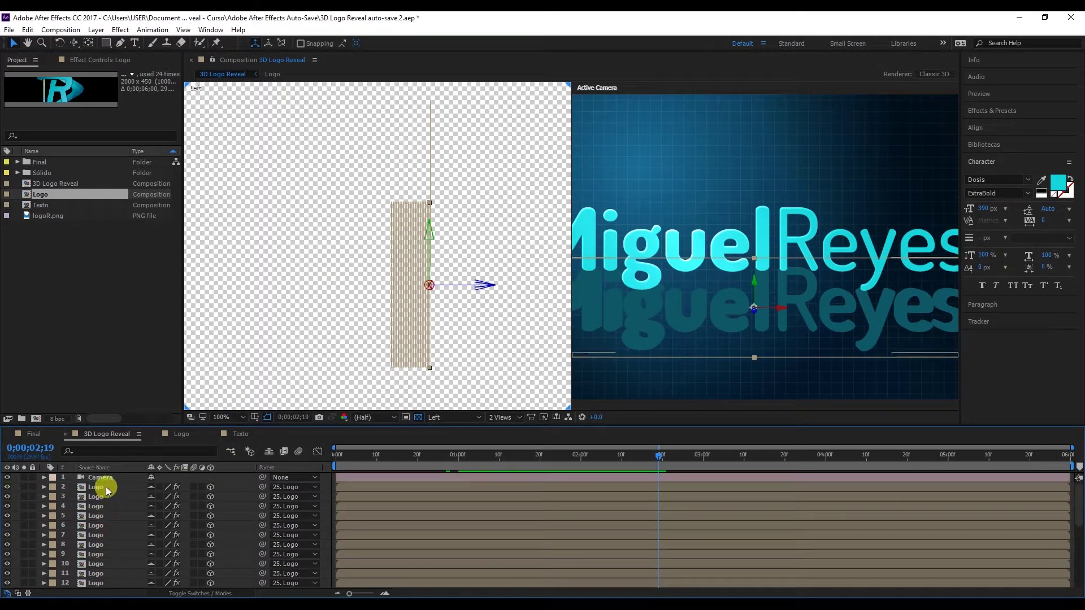
Select Logo copy layers 18 through 24 and zoom the Left view to 200%.
{"action": "left_click", "coordinate": [106, 486], "text": "shift"}
{"action": "right_click", "coordinate": [504, 253]}
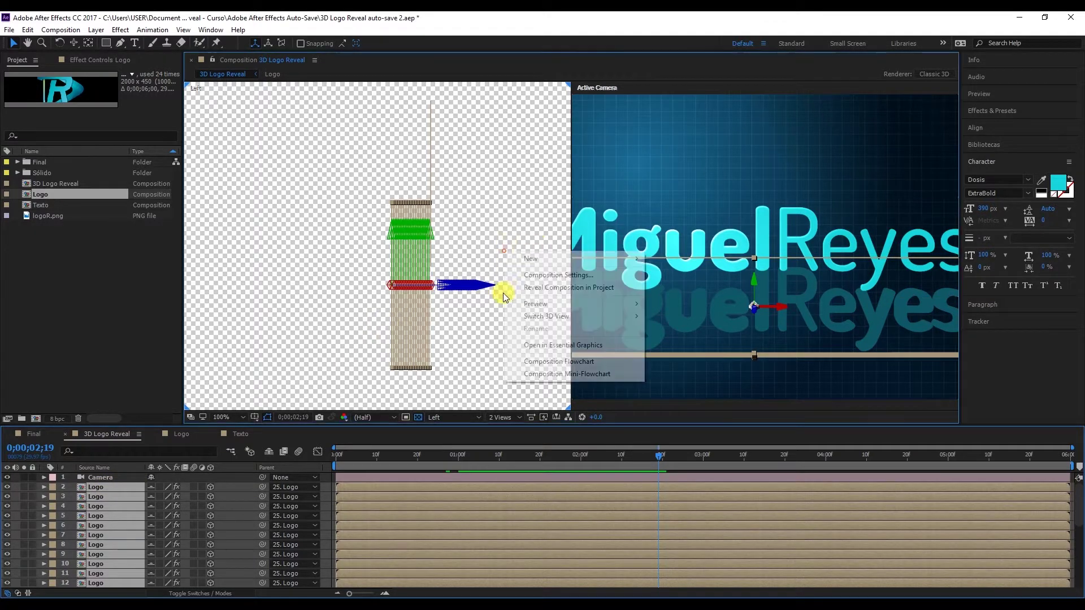
{"action": "left_click", "coordinate": [109, 483]}
{"action": "left_click", "coordinate": [114, 486]}
{"action": "scroll", "coordinate": [109, 497], "scroll_direction": "down", "scroll_amount": 6}
{"action": "left_click", "coordinate": [119, 533], "text": "shift"}
{"action": "key", "text": "period"}
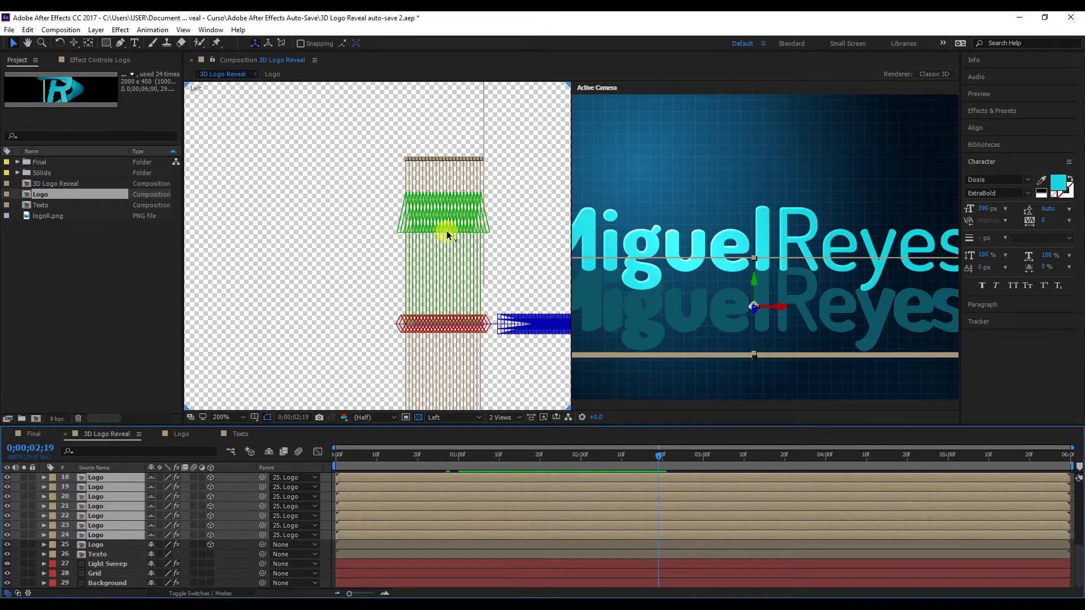
{"action": "left_click_drag", "start_coordinate": [527, 204], "coordinate": [463, 335]}
{"action": "key", "text": "v"}
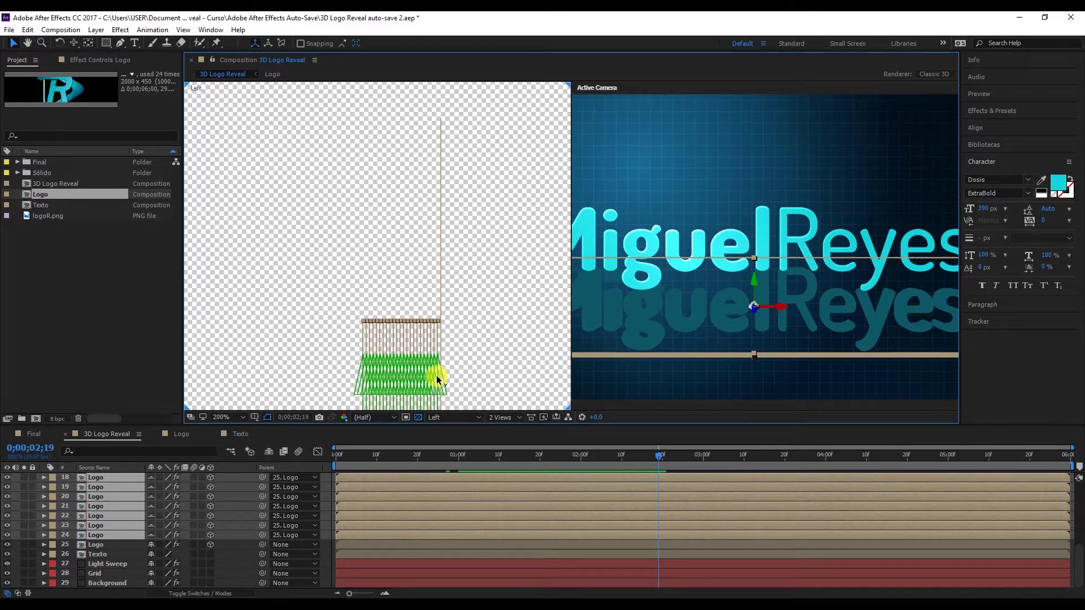
Raise the selected Logo copies along Y, lower them slightly, then deselect everything.
{"action": "left_click_drag", "start_coordinate": [436, 375], "coordinate": [436, 359]}
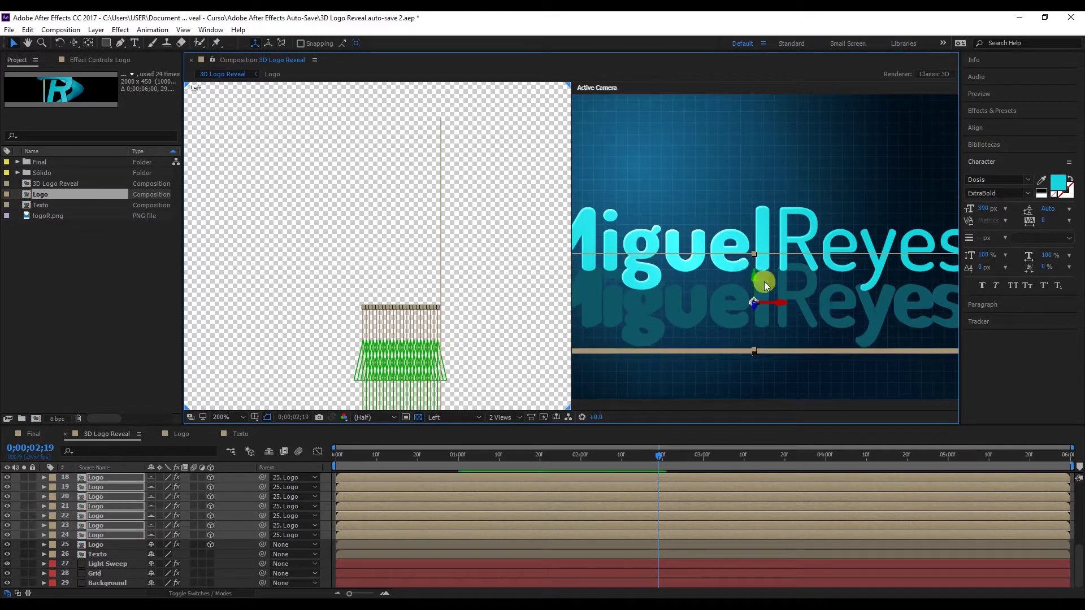
{"action": "left_click_drag", "start_coordinate": [754, 269], "coordinate": [605, 189]}
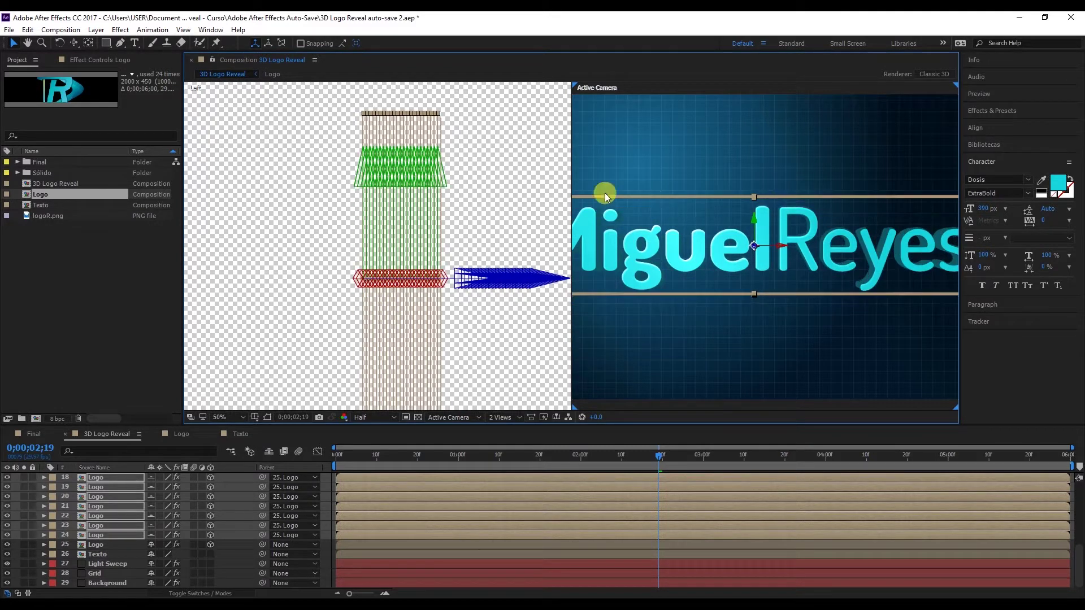
{"action": "scroll", "coordinate": [491, 170], "scroll_direction": "up", "scroll_amount": 2}
{"action": "left_click_drag", "start_coordinate": [529, 137], "coordinate": [450, 305]}
{"action": "scroll", "coordinate": [466, 208], "scroll_direction": "up", "scroll_amount": 2}
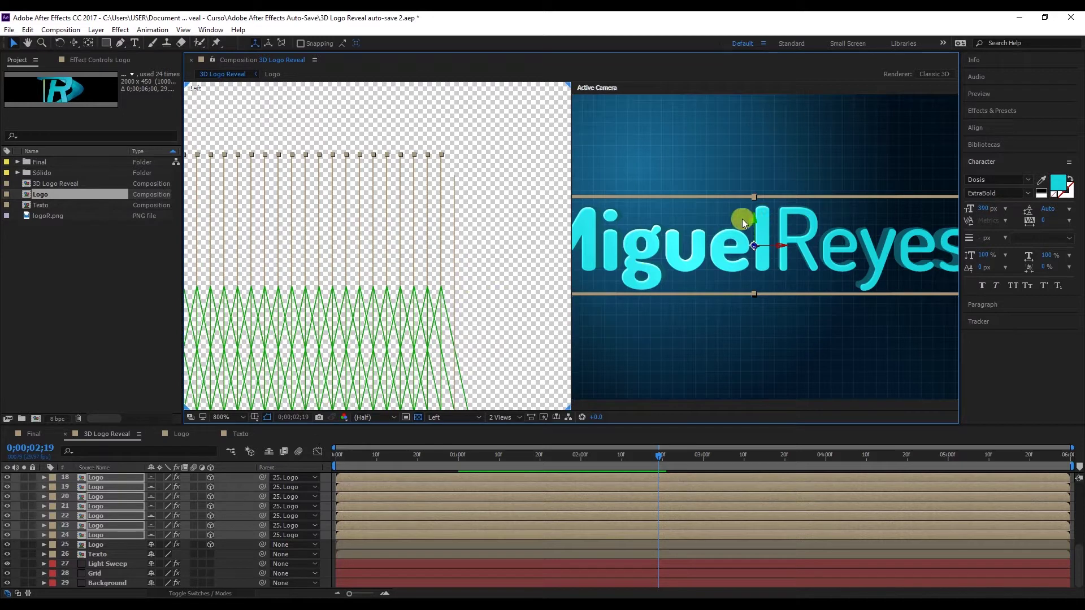
{"action": "left_click_drag", "start_coordinate": [751, 222], "coordinate": [754, 223]}
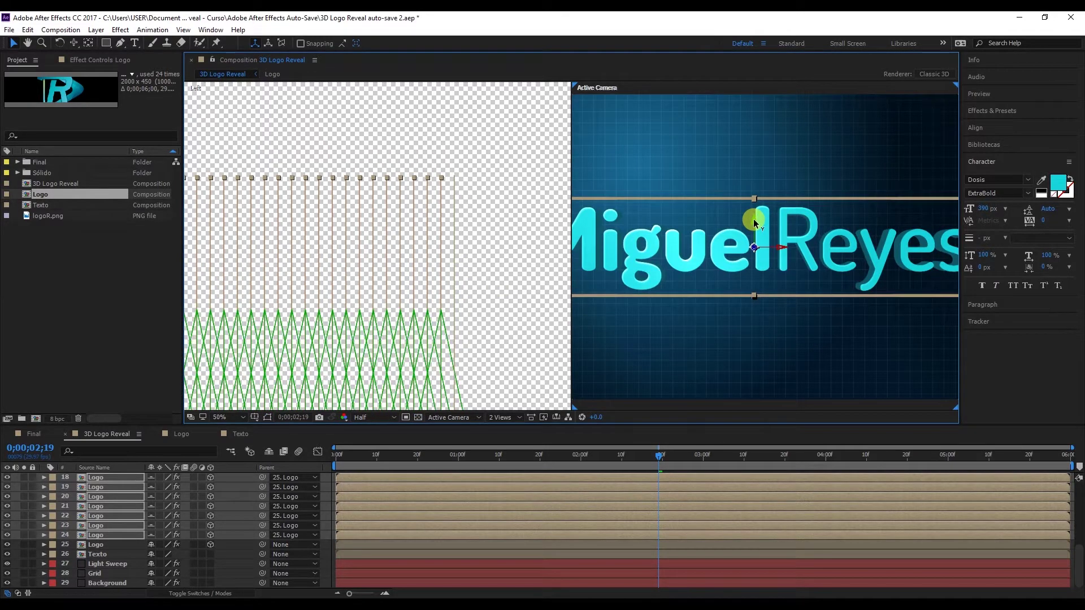
{"action": "scroll", "coordinate": [537, 243], "scroll_direction": "down", "scroll_amount": 5}
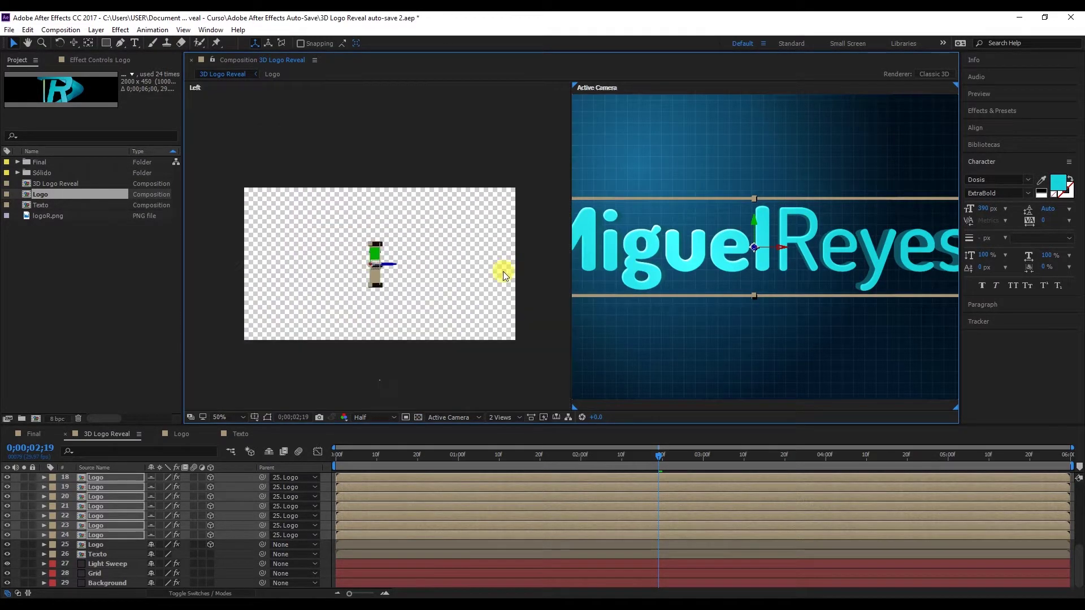
{"action": "left_click", "coordinate": [496, 310]}
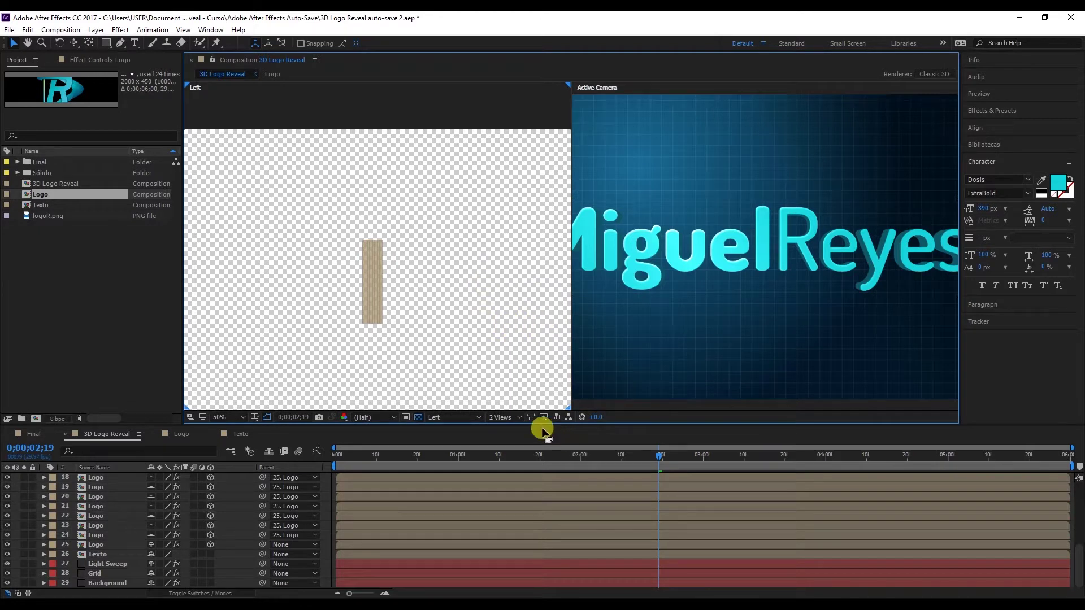
Switch to a 1 View layout, rewind to the start, and preview the reveal.
{"action": "left_click", "coordinate": [500, 417]}
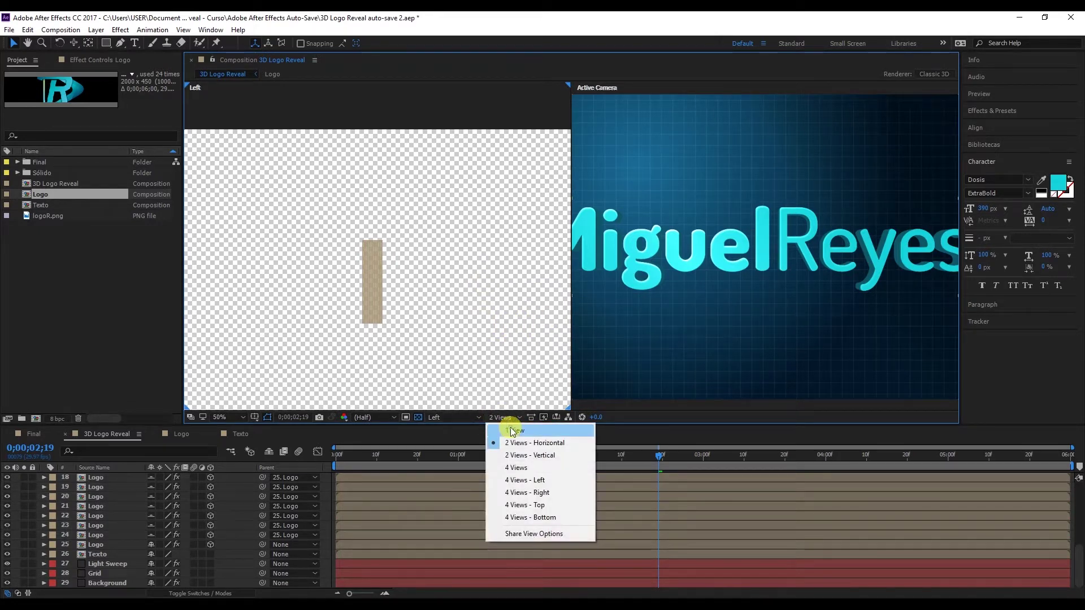
{"action": "left_click", "coordinate": [509, 431]}
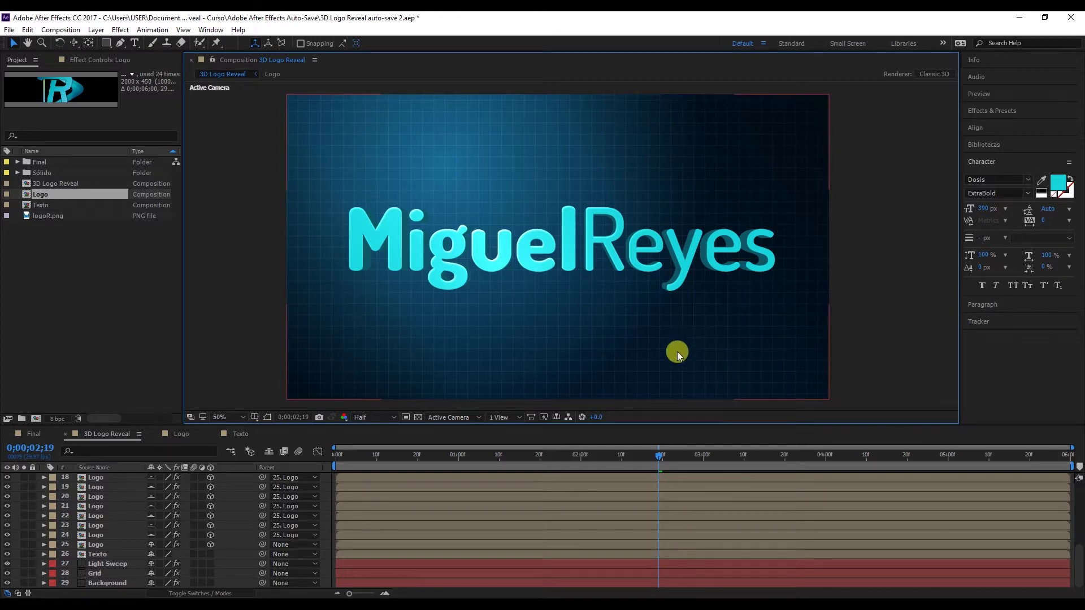
{"action": "mouse_move", "coordinate": [436, 423]}
{"action": "left_mouse_down"}
{"action": "mouse_move", "coordinate": [443, 409]}
{"action": "mouse_move", "coordinate": [443, 421]}
{"action": "left_mouse_up"}
{"action": "left_click", "coordinate": [394, 454]}
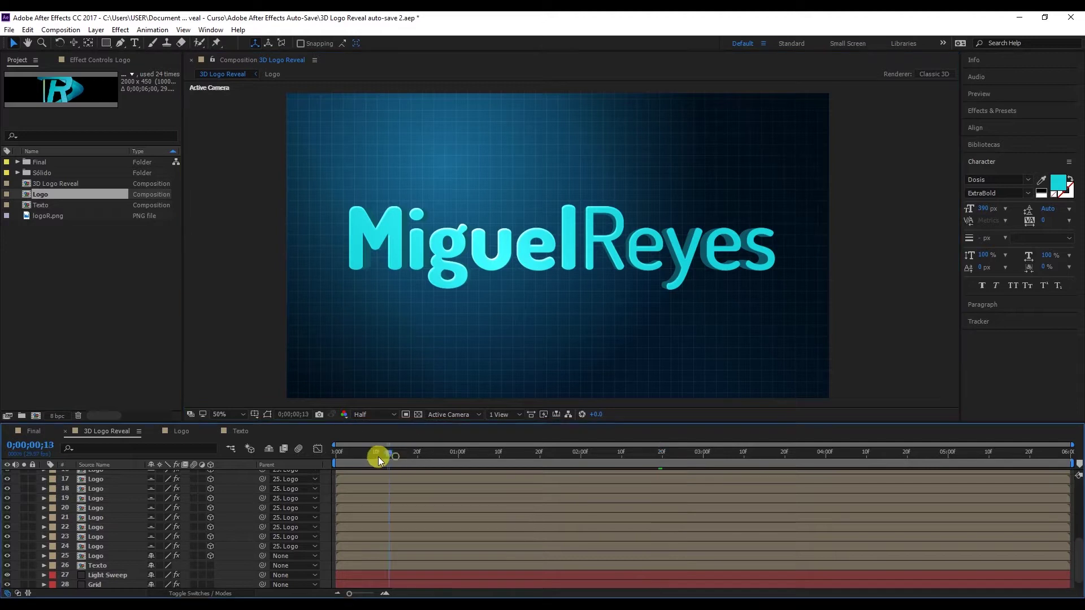
{"action": "left_click_drag", "start_coordinate": [384, 459], "coordinate": [310, 455]}
{"action": "key", "text": "space"}
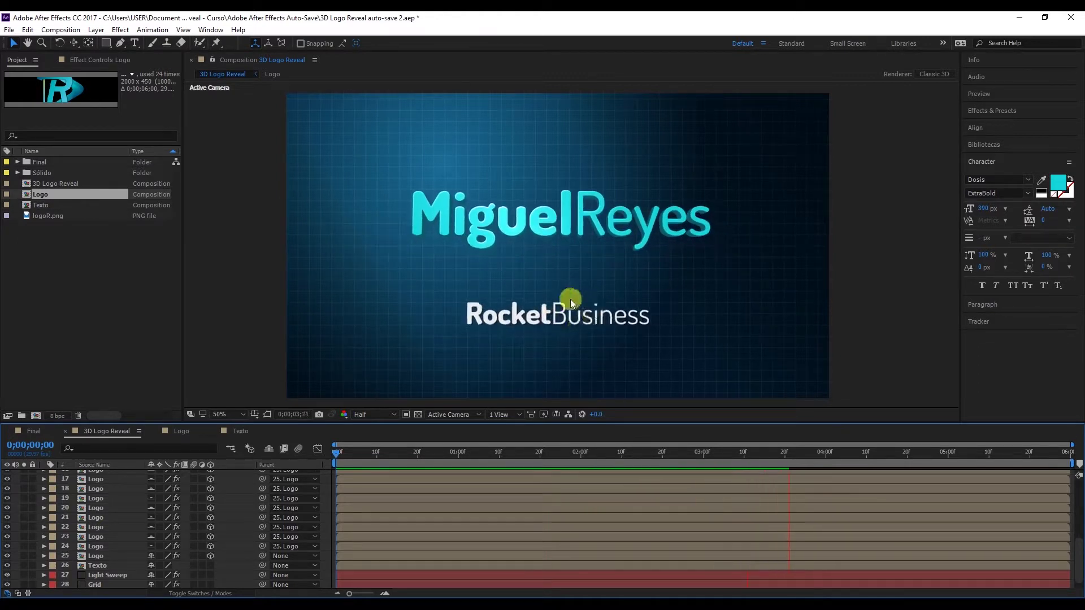
{"action": "key", "text": "space"}
In the Texto composition, retype the subtitle as 'Motion Graphics Designer' at 78 px.
{"action": "left_click", "coordinate": [556, 319]}
{"action": "left_click", "coordinate": [246, 434]}
{"action": "double_click", "coordinate": [653, 247]}
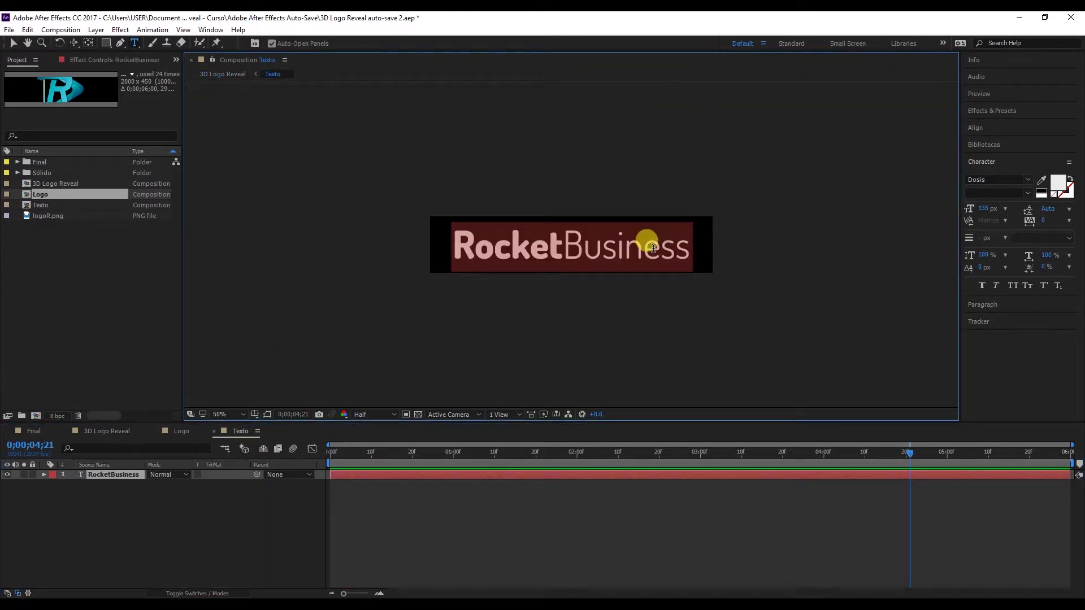
{"action": "type", "text": "Motion Graphics"}
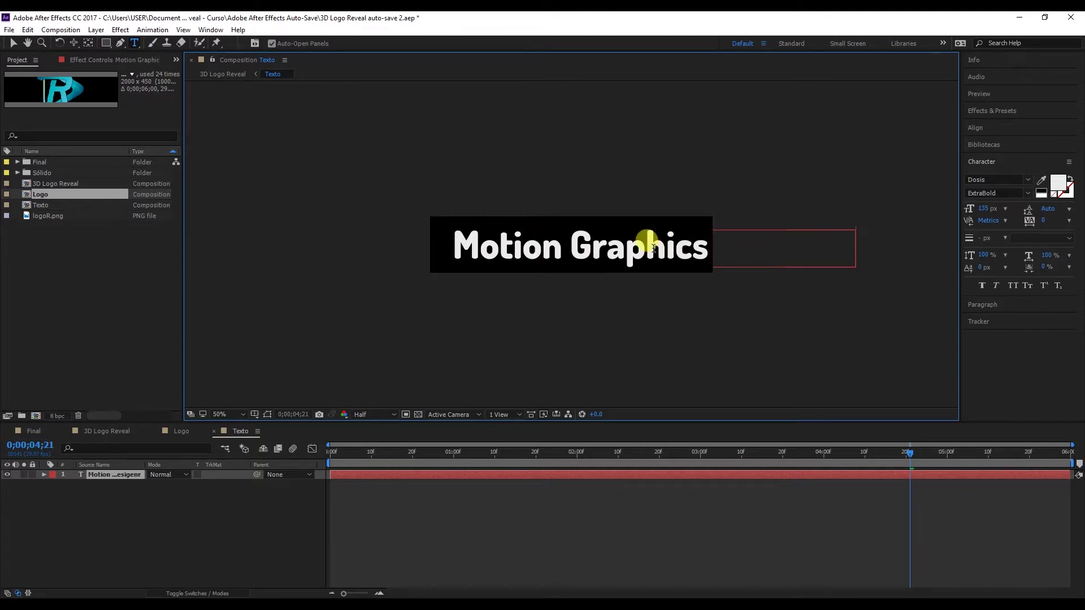
{"action": "left_click", "coordinate": [19, 47]}
{"action": "left_click_drag", "start_coordinate": [988, 219], "coordinate": [949, 212]}
{"action": "double_click", "coordinate": [666, 249]}
{"action": "left_click_drag", "start_coordinate": [651, 249], "coordinate": [689, 254]}
{"action": "type", "text": "ner"}
{"action": "left_click", "coordinate": [12, 41]}
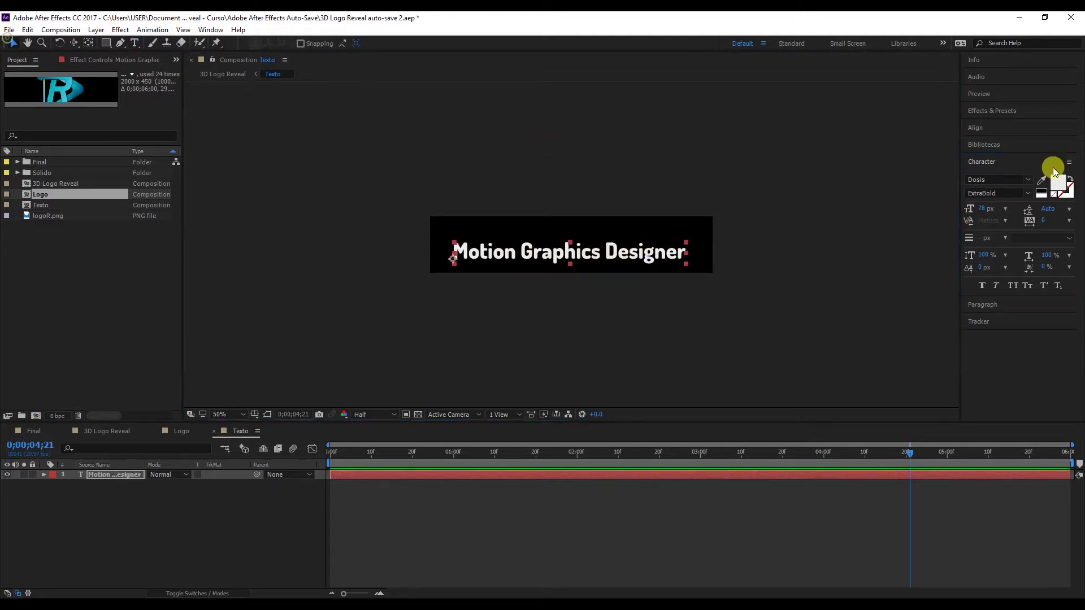
Set the subtitle to Regular weight, move it up, colour it light cyan, and return to 3D Logo Reveal.
{"action": "left_click", "coordinate": [1027, 193]}
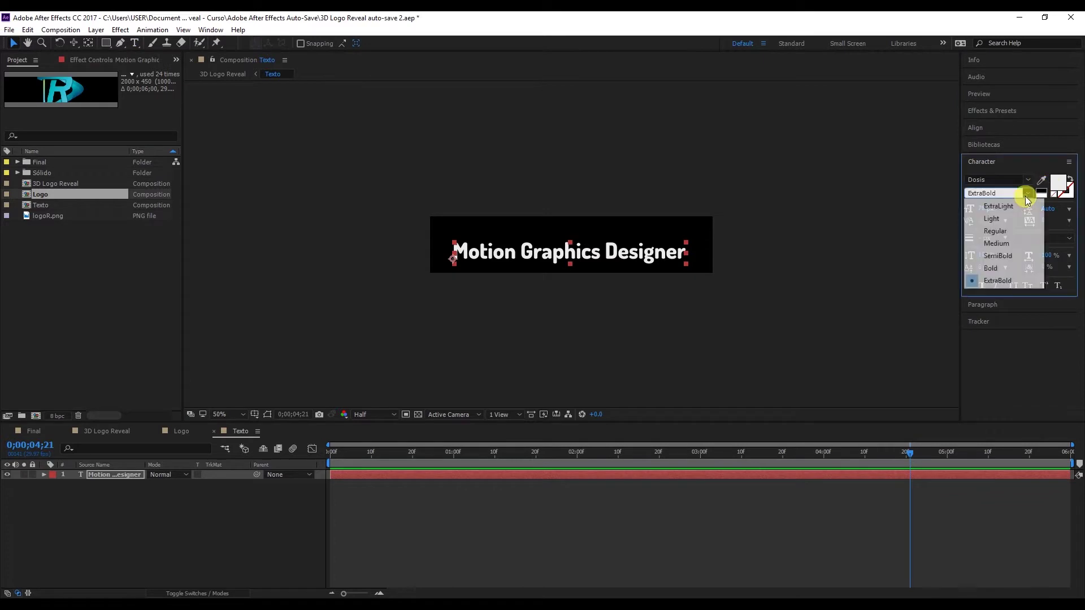
{"action": "left_click", "coordinate": [993, 229]}
{"action": "left_click_drag", "start_coordinate": [614, 264], "coordinate": [631, 236]}
{"action": "left_click", "coordinate": [1059, 183]}
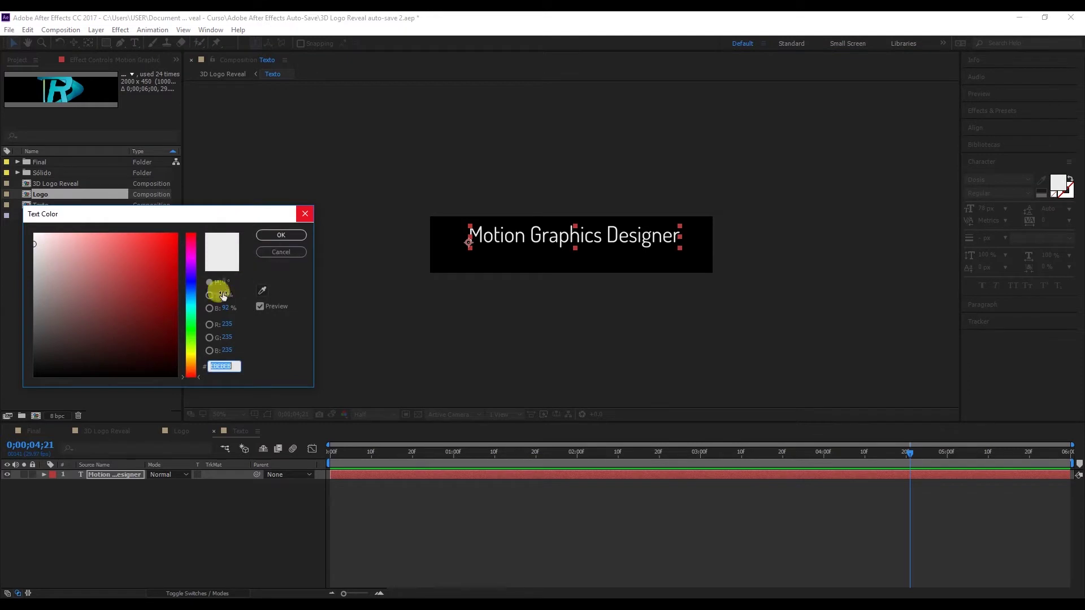
{"action": "left_click", "coordinate": [189, 303]}
{"action": "left_click", "coordinate": [137, 240]}
{"action": "left_click", "coordinate": [263, 236]}
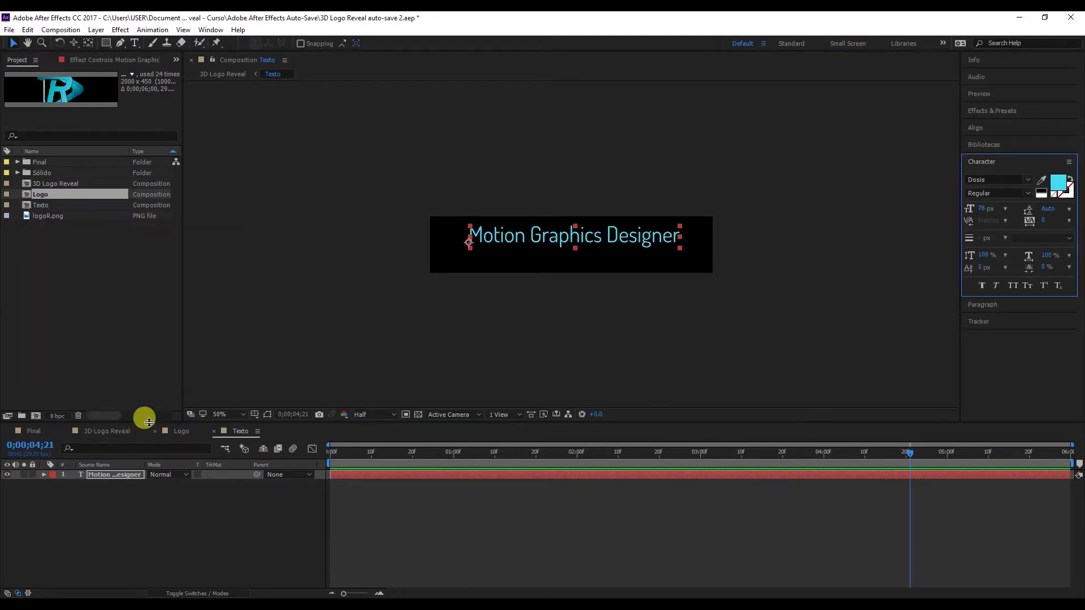
{"action": "left_click", "coordinate": [107, 431]}
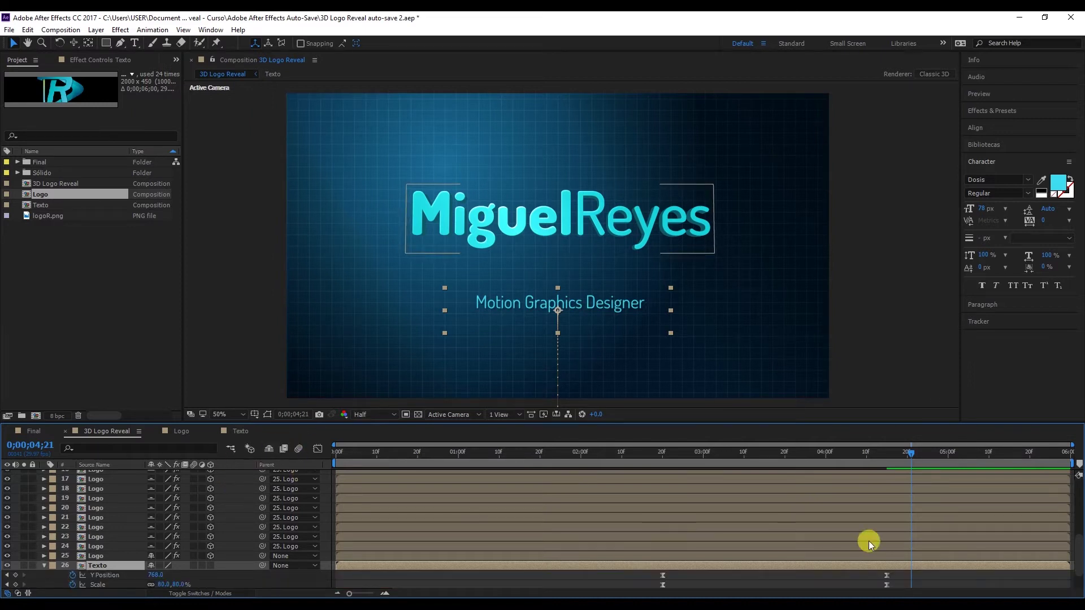
Hide the shy Logo layers and raise the subtitle's final Y Position keyframe to 680.
{"action": "key", "text": "u"}
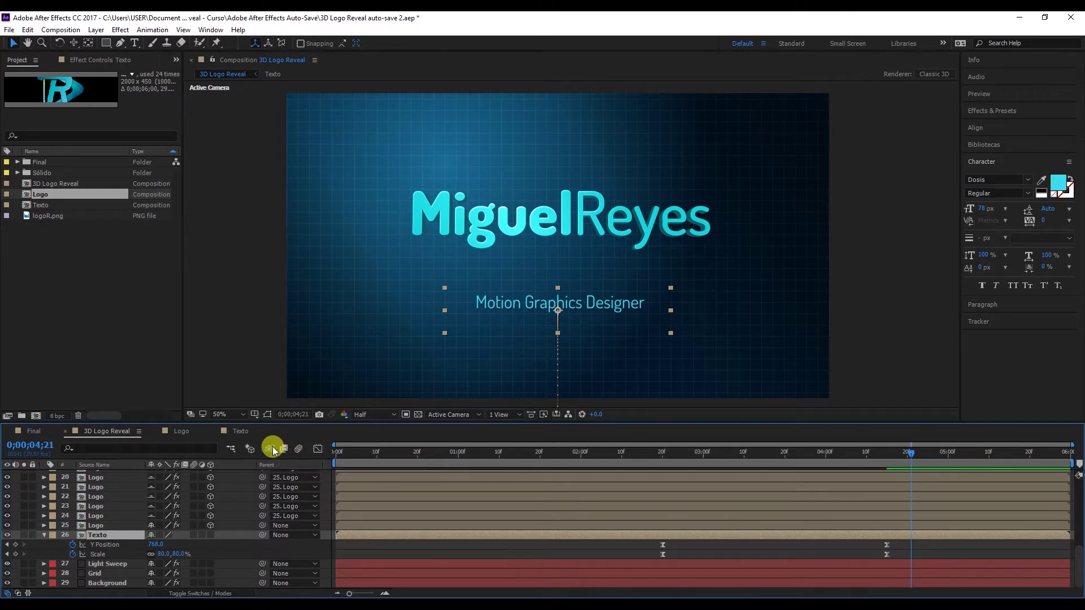
{"action": "left_click", "coordinate": [272, 447]}
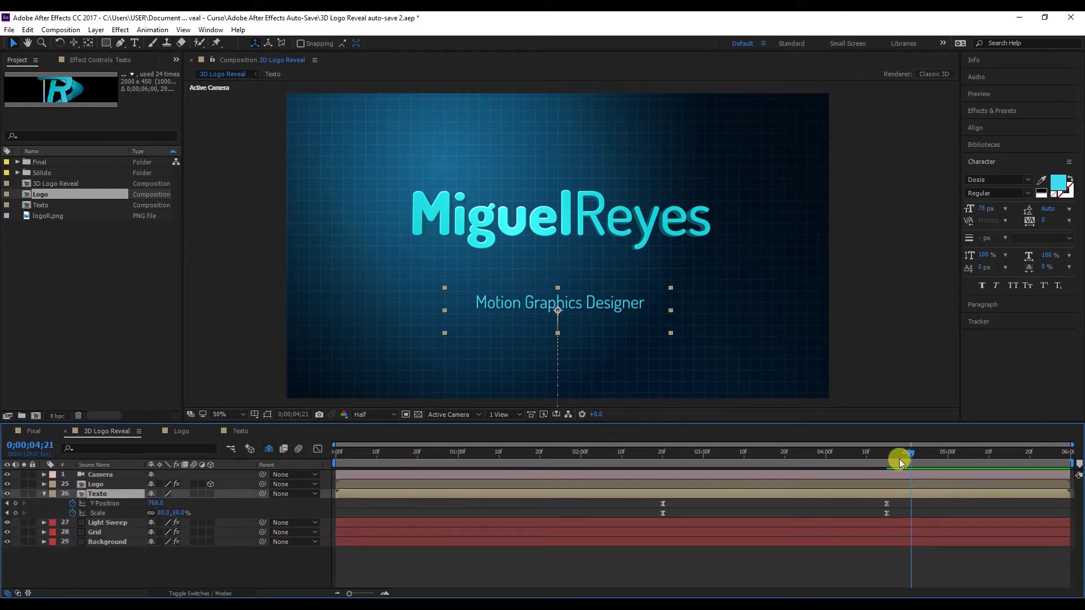
{"action": "left_click_drag", "start_coordinate": [894, 460], "coordinate": [887, 458]}
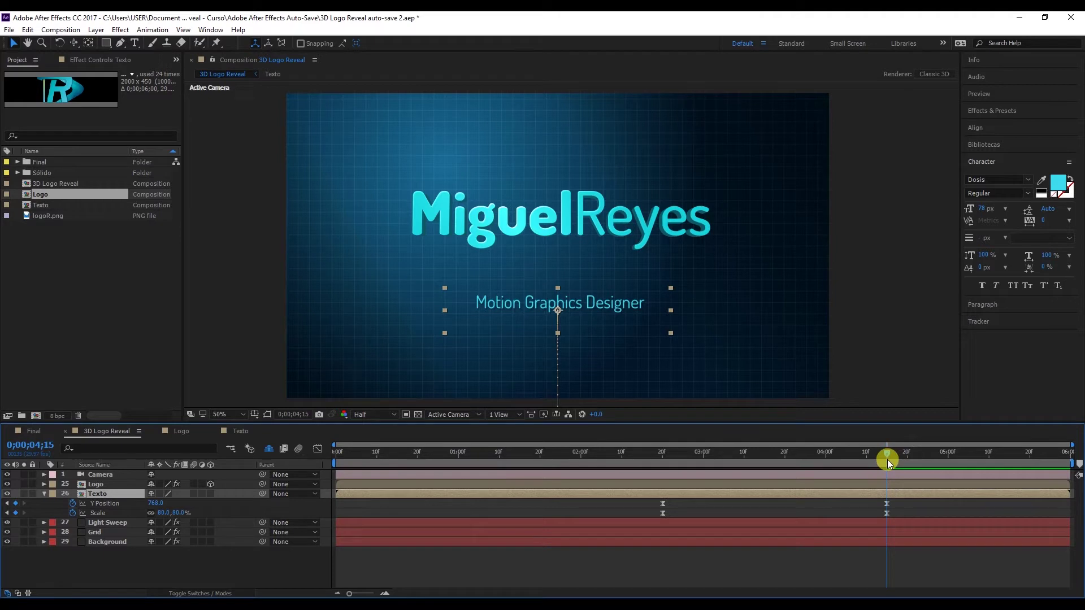
{"action": "left_click_drag", "start_coordinate": [599, 312], "coordinate": [605, 285]}
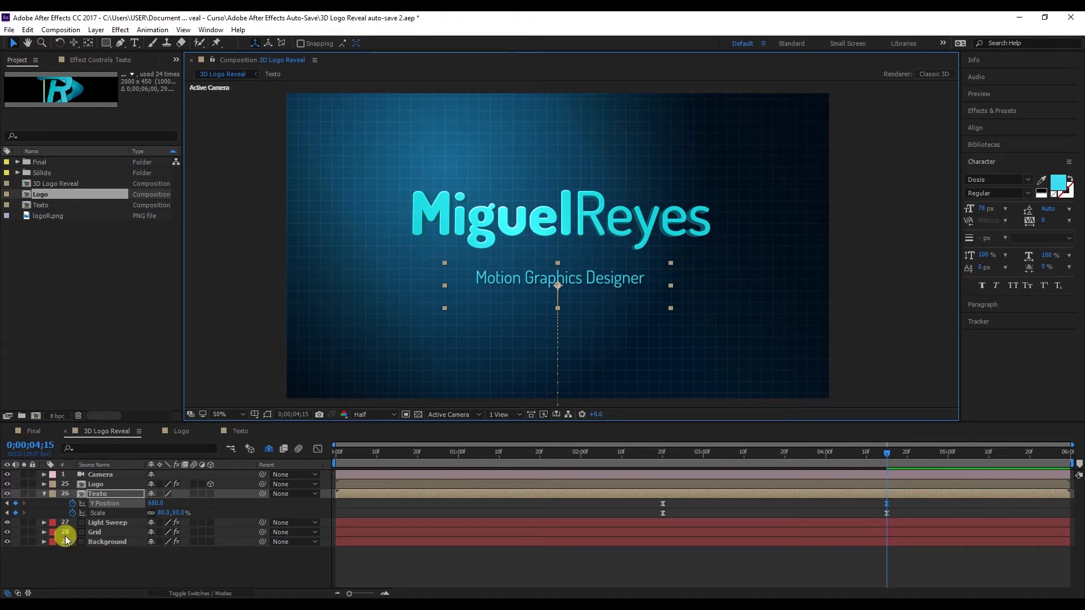
{"action": "left_click", "coordinate": [45, 493]}
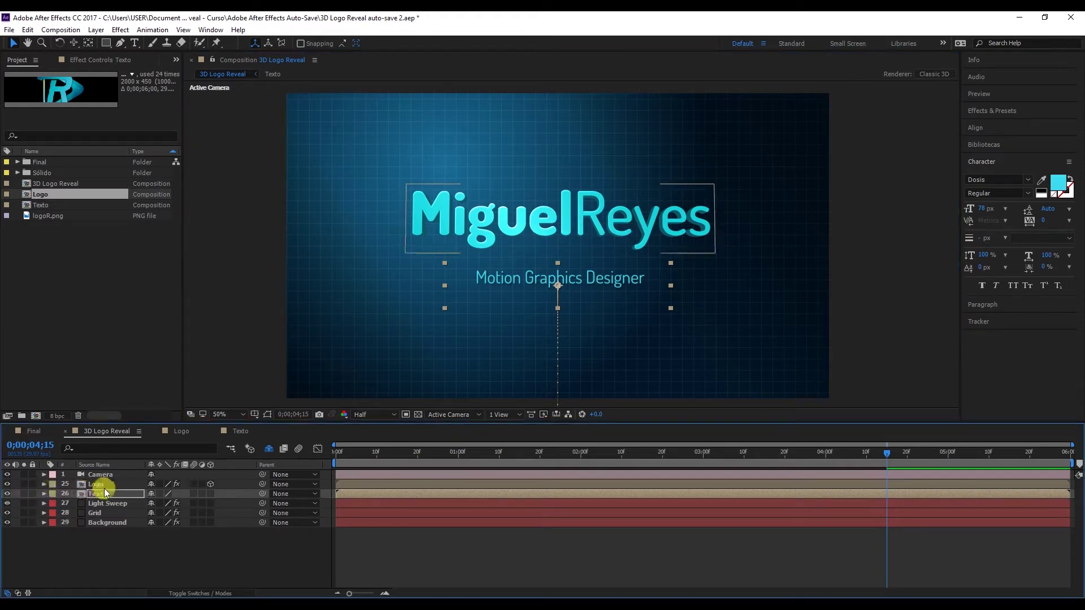
{"action": "left_click", "coordinate": [101, 484]}
{"action": "left_click", "coordinate": [111, 476]}
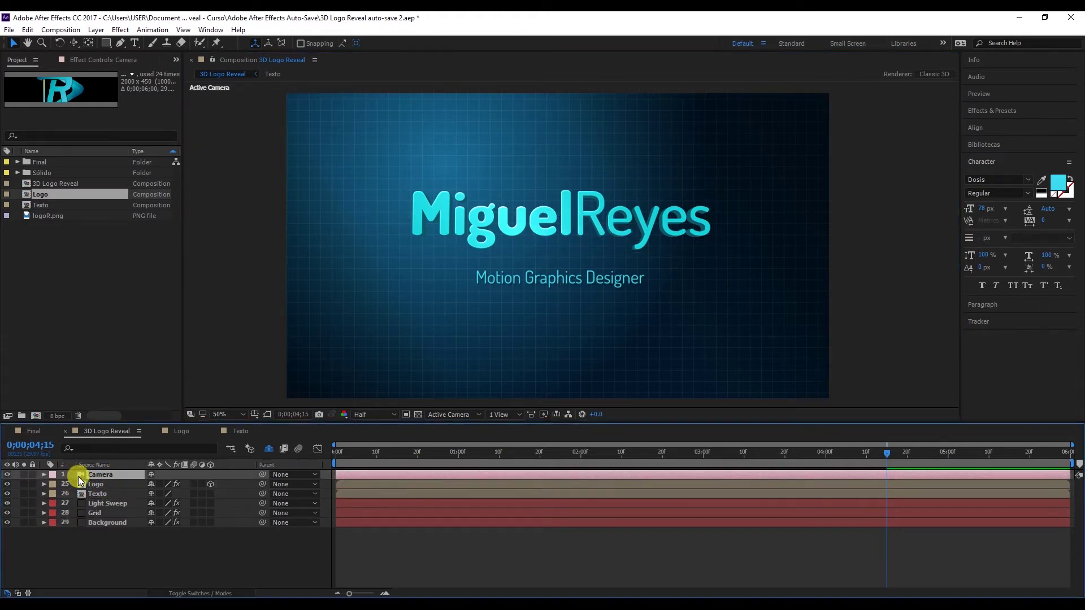
Lower the camera's final Y Position keyframe to about 640 with title/action safe guides shown.
{"action": "key", "text": "u"}
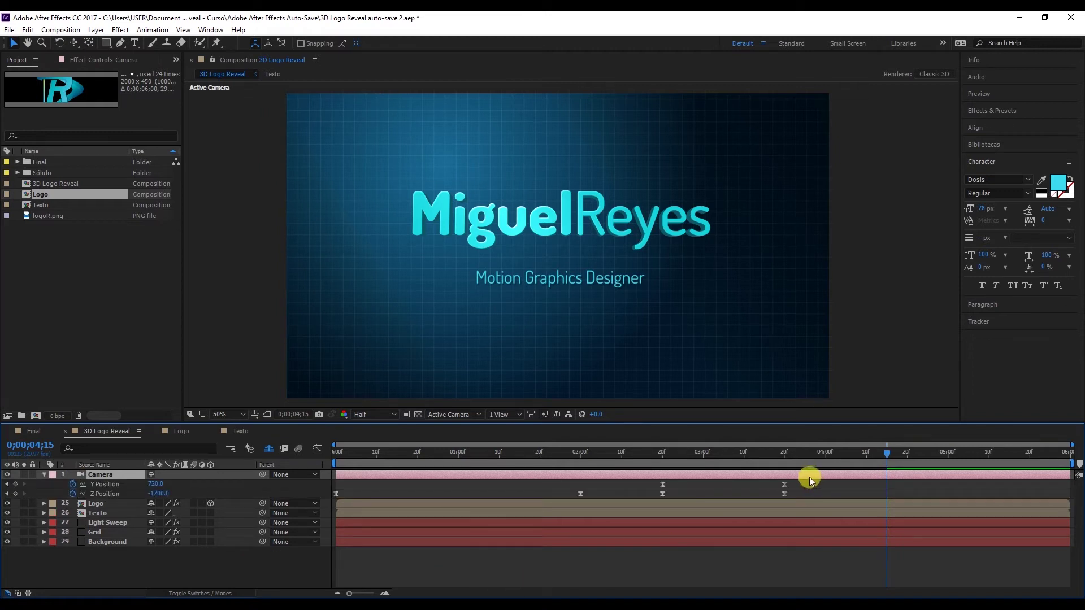
{"action": "left_click", "coordinate": [799, 454]}
{"action": "left_click_drag", "start_coordinate": [800, 455], "coordinate": [787, 457]}
{"action": "left_click", "coordinate": [564, 224]}
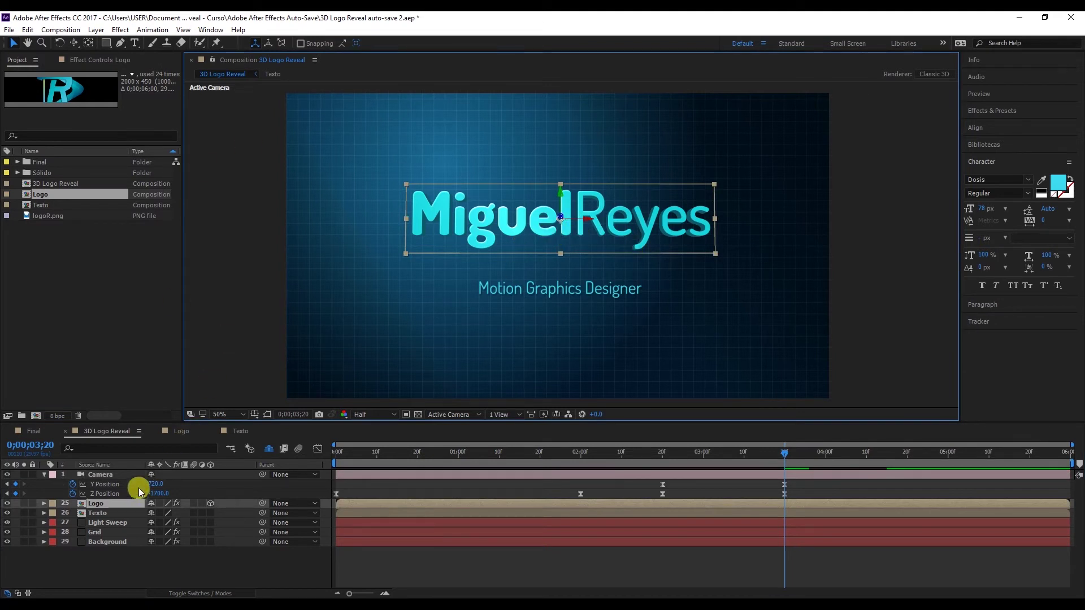
{"action": "left_click_drag", "start_coordinate": [154, 486], "coordinate": [108, 496]}
{"action": "left_click", "coordinate": [254, 415]}
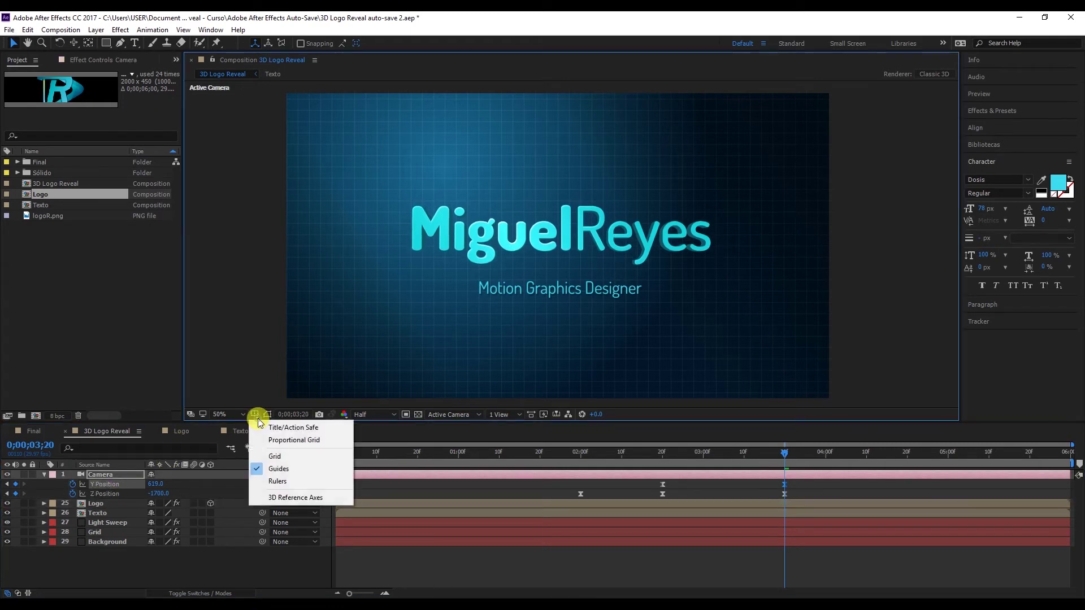
{"action": "left_click", "coordinate": [290, 430]}
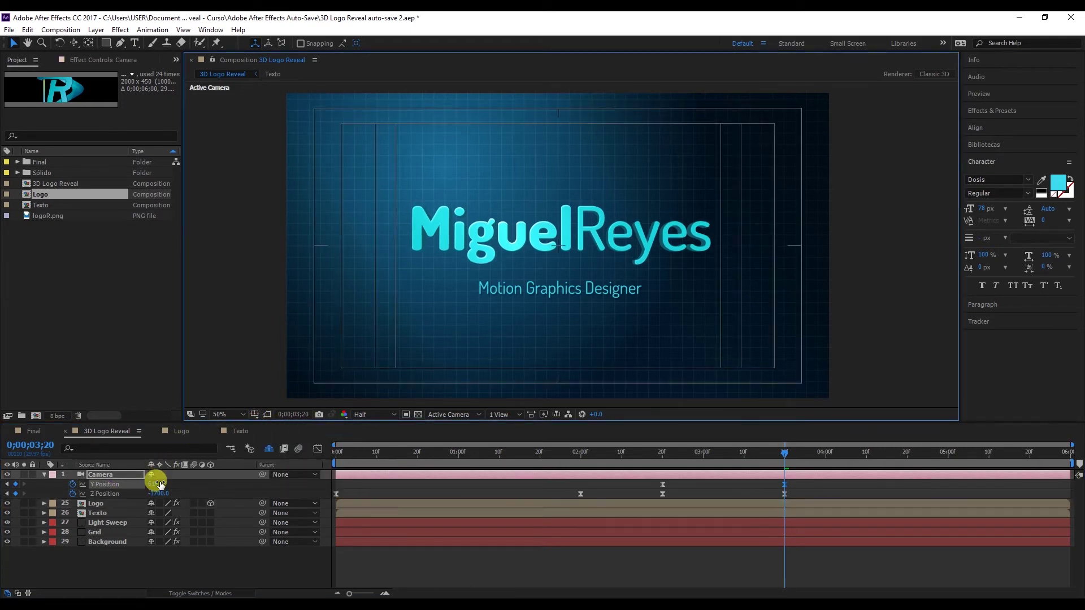
{"action": "left_click_drag", "start_coordinate": [154, 483], "coordinate": [129, 487]}
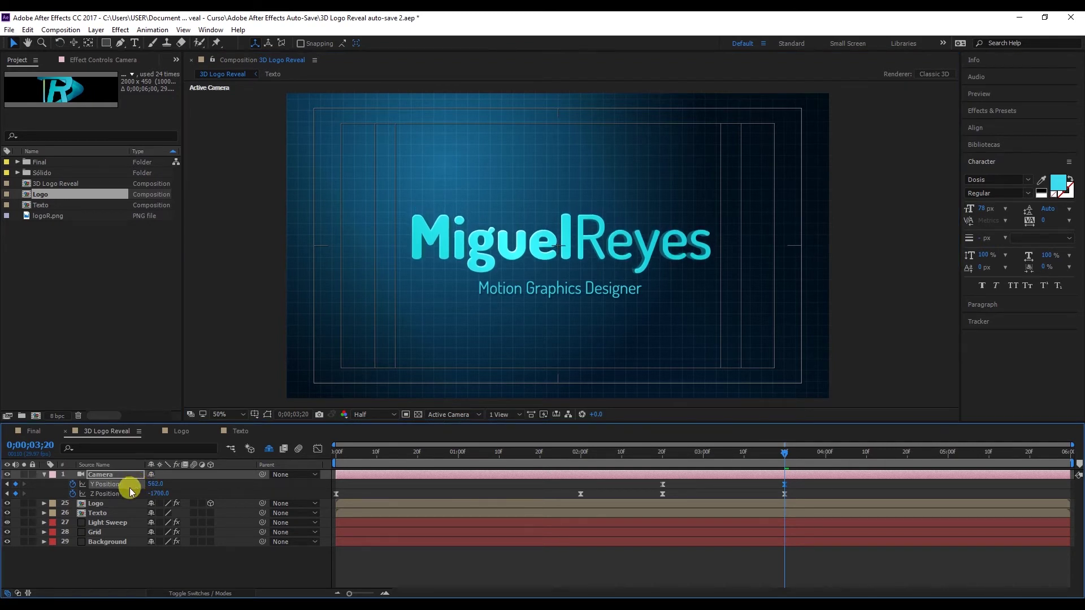
{"action": "left_click_drag", "start_coordinate": [422, 466], "coordinate": [936, 455]}
Set the subtitle's final Y Position to 710, hide the safe guides, and preview the animation.
{"action": "left_click", "coordinate": [556, 287]}
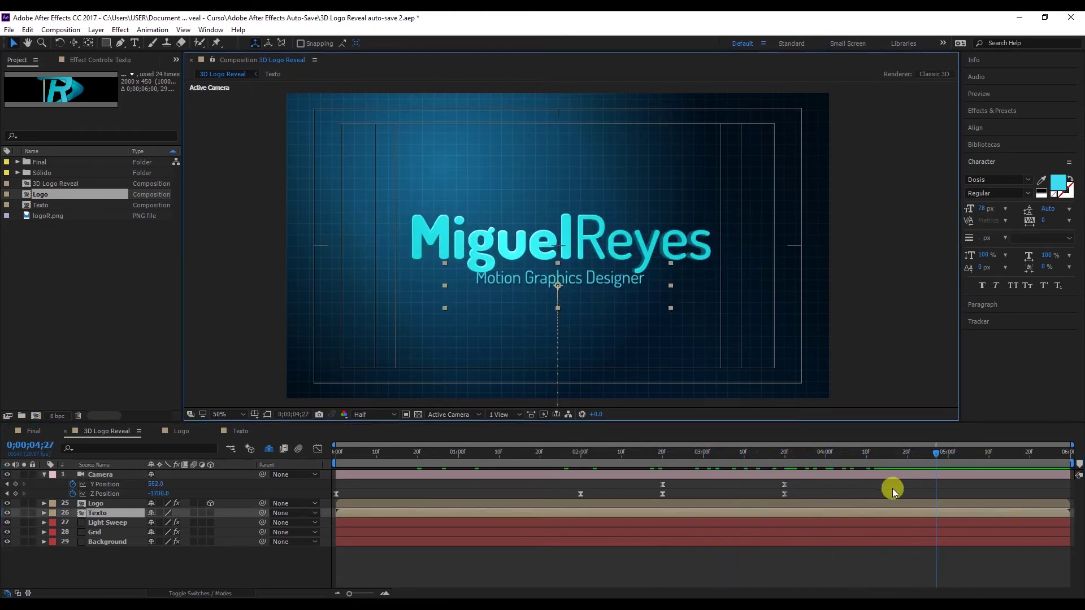
{"action": "key", "text": "u"}
{"action": "left_click_drag", "start_coordinate": [894, 460], "coordinate": [888, 463]}
{"action": "left_click_drag", "start_coordinate": [594, 285], "coordinate": [602, 291]}
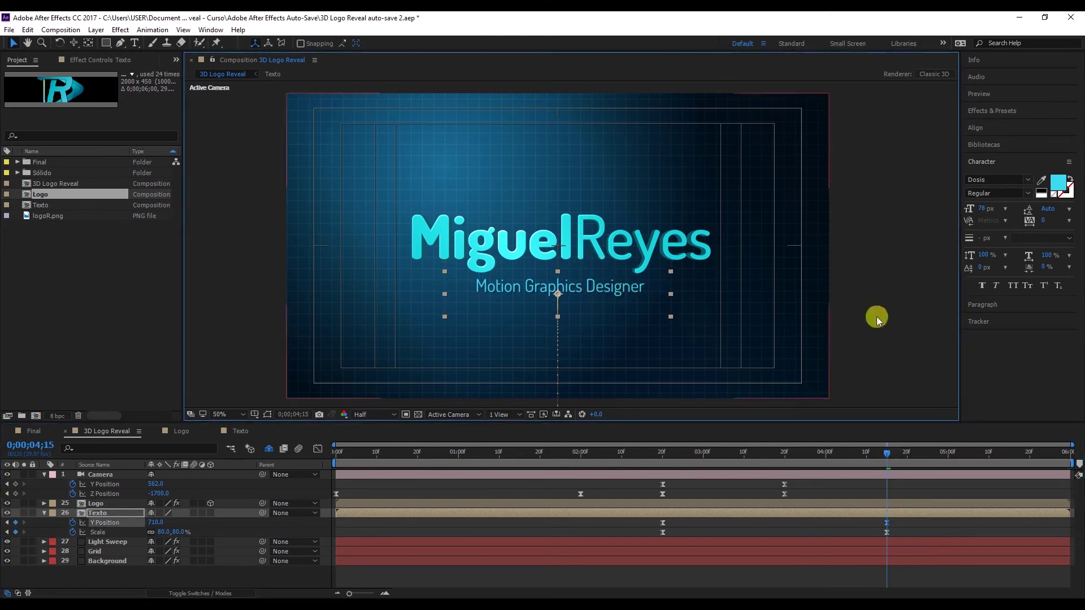
{"action": "left_click", "coordinate": [255, 415]}
{"action": "left_click", "coordinate": [295, 426]}
{"action": "left_click", "coordinate": [903, 269]}
{"action": "key", "text": "space"}
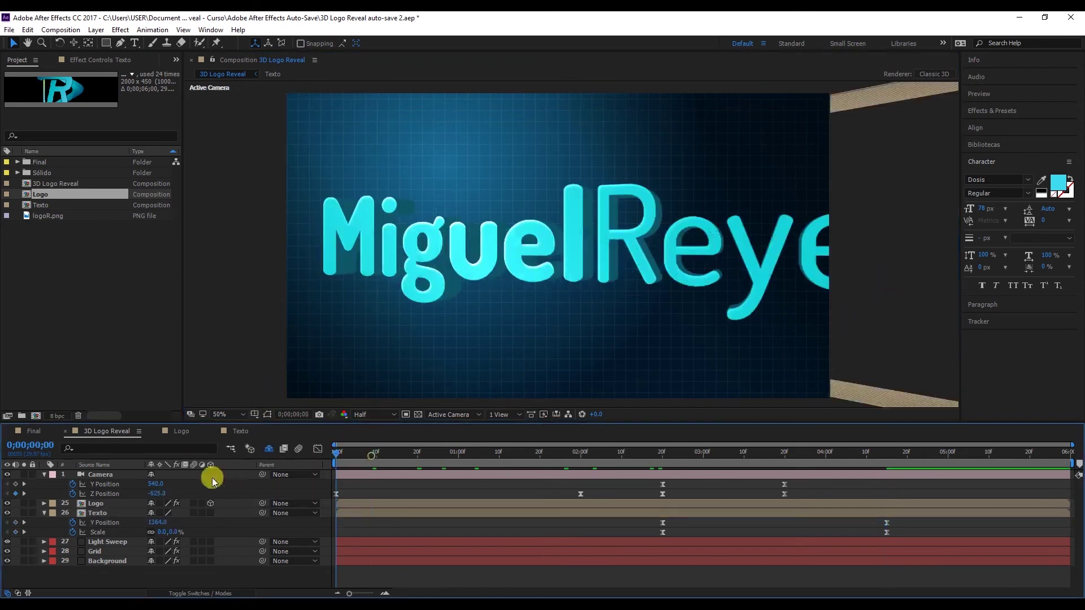